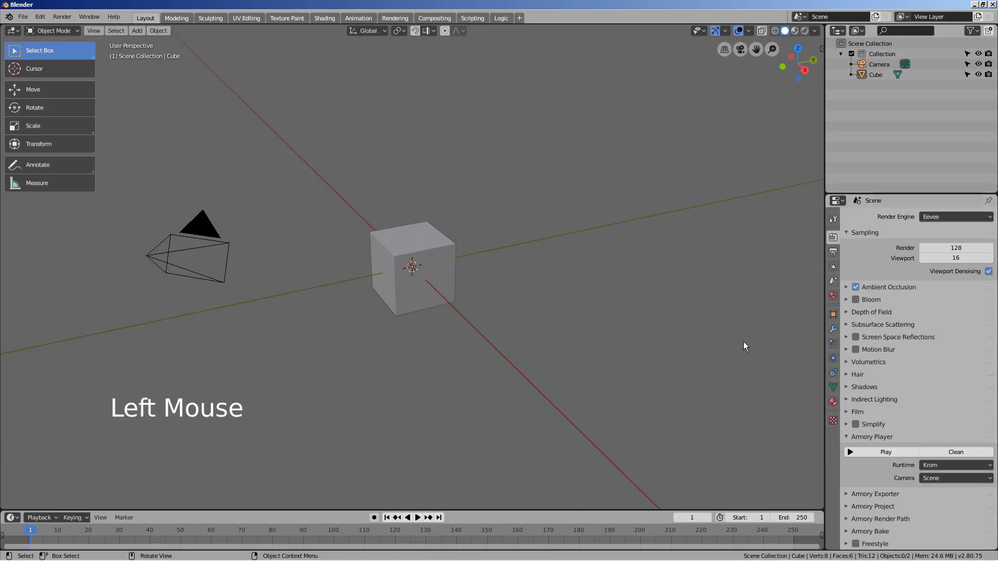
Step: Save the scene over the existing tutorial.blend file and clean the Armory project
key(ctrl+s)
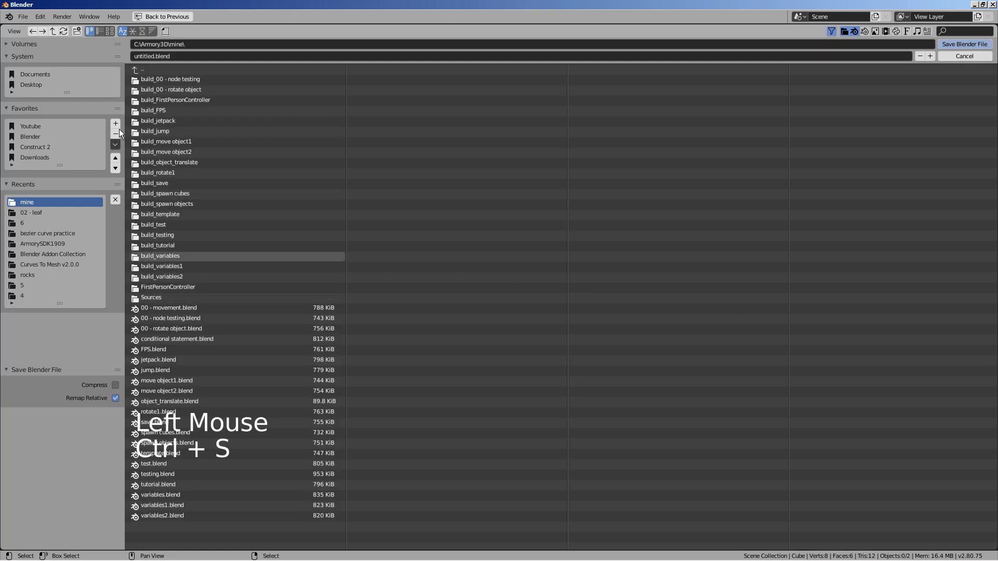
double_click(170, 485)
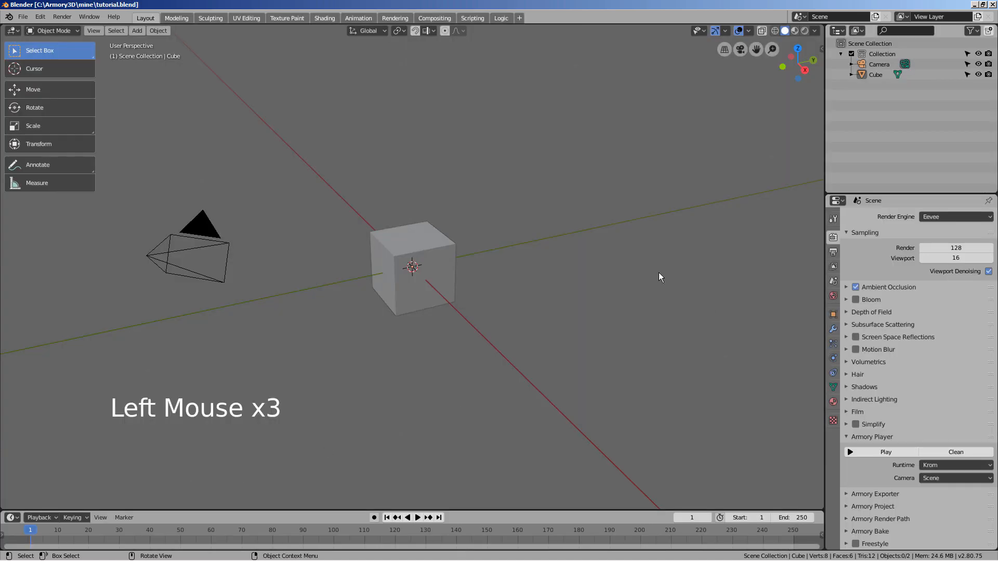
click(937, 451)
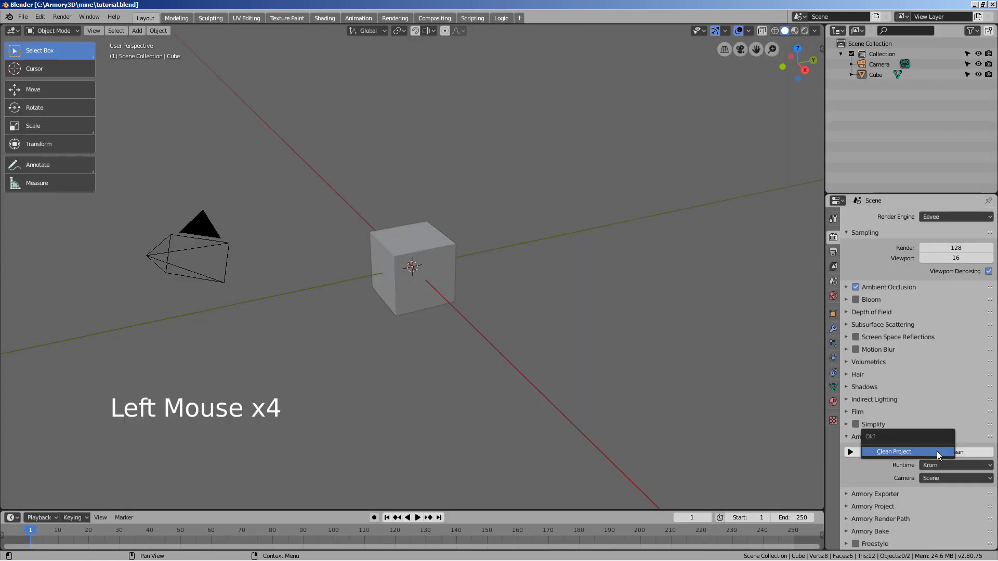
click(937, 452)
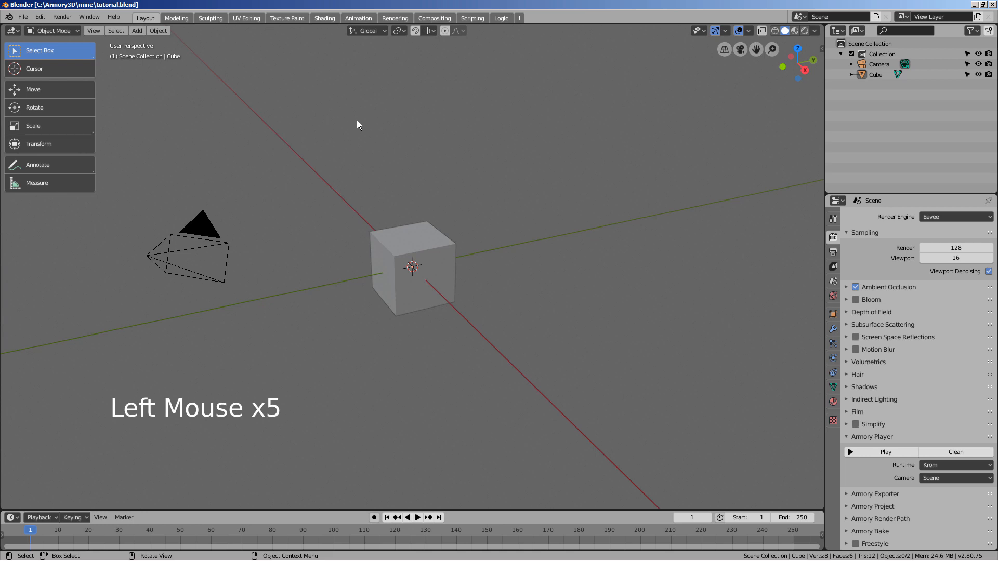
Step: Switch to the Logic workspace, enlarging the node editor, and create a new logic node tree
click(497, 17)
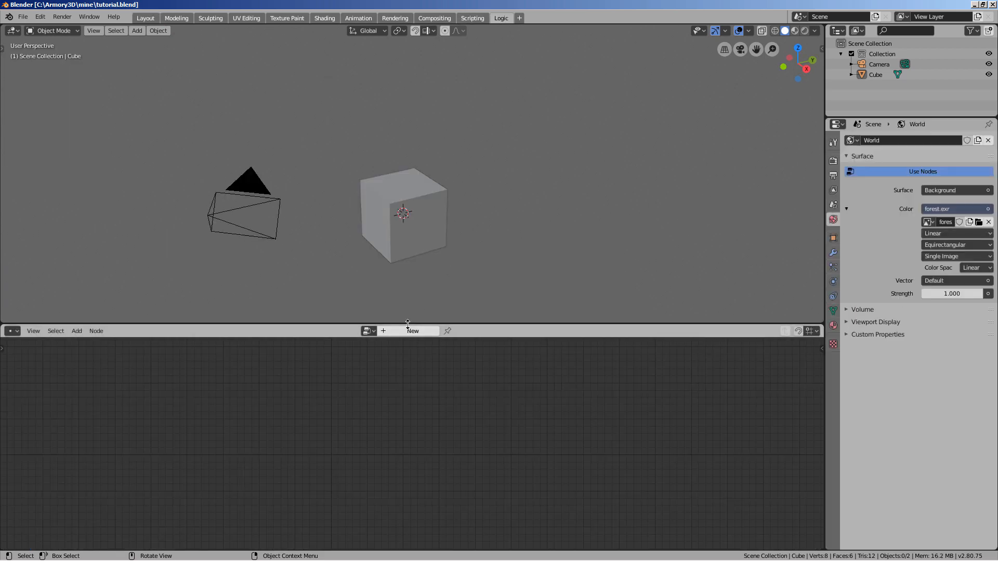
drag(408, 324, 407, 270)
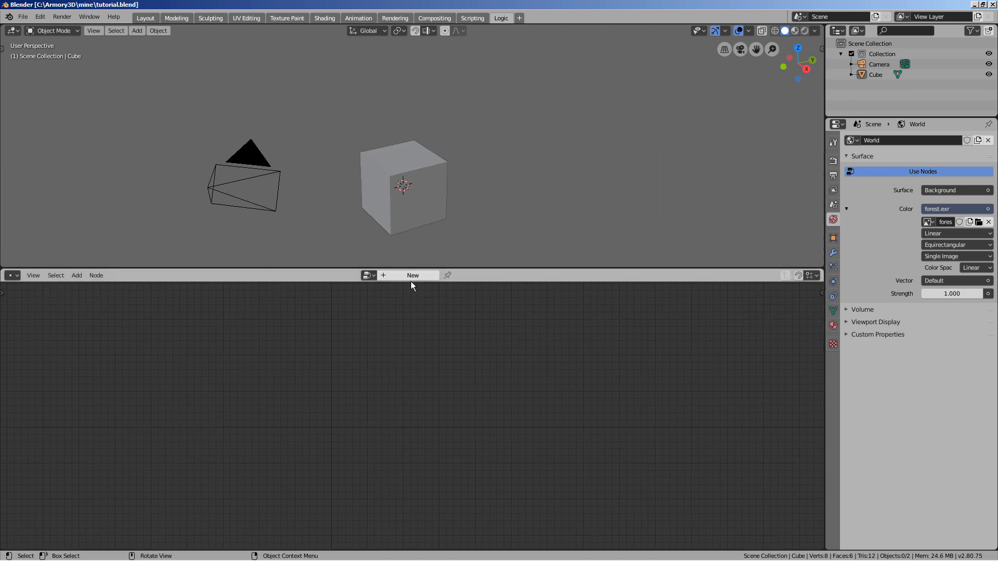
click(407, 277)
Step: Add a Mouse node and duplicate it twice to form a vertical column of three
key(shift+a)
click(189, 343)
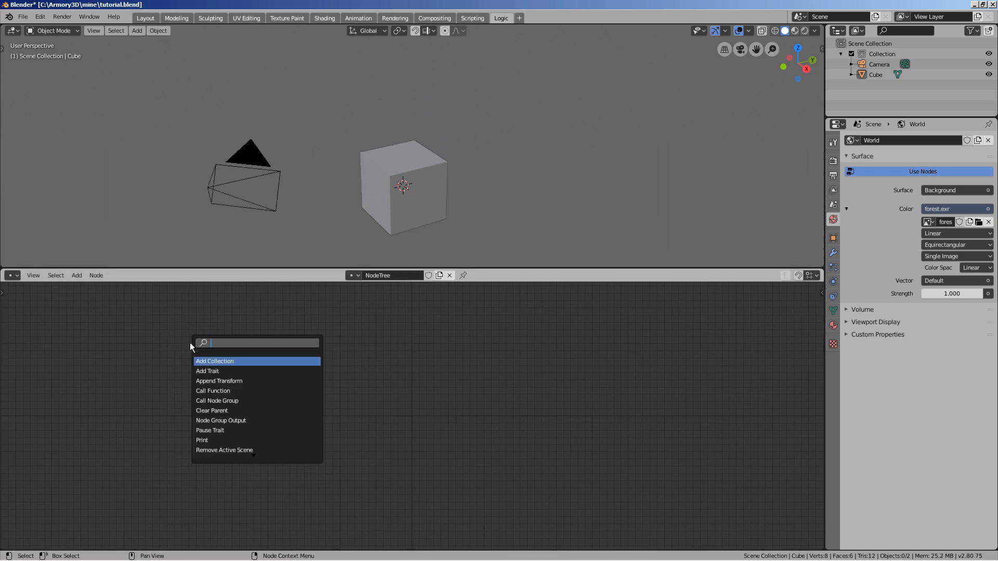
text(mouse)
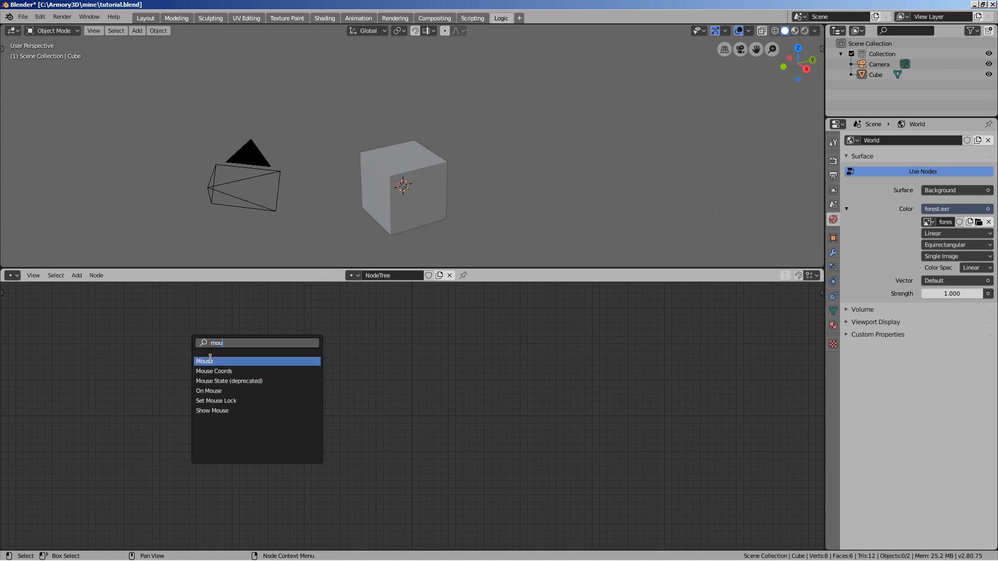
key(Return)
click(184, 309)
key(shift+d)
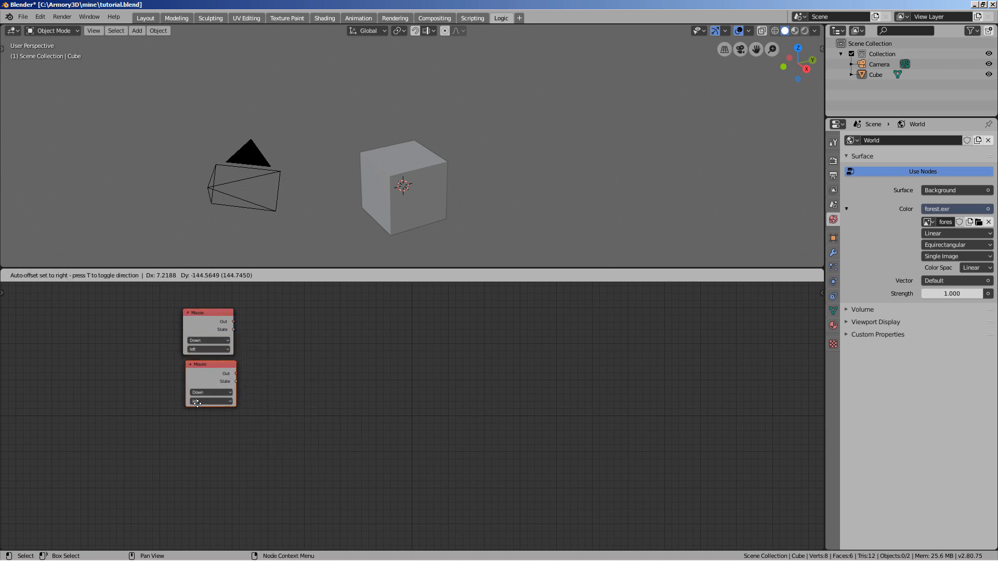
click(194, 408)
key(shift+d)
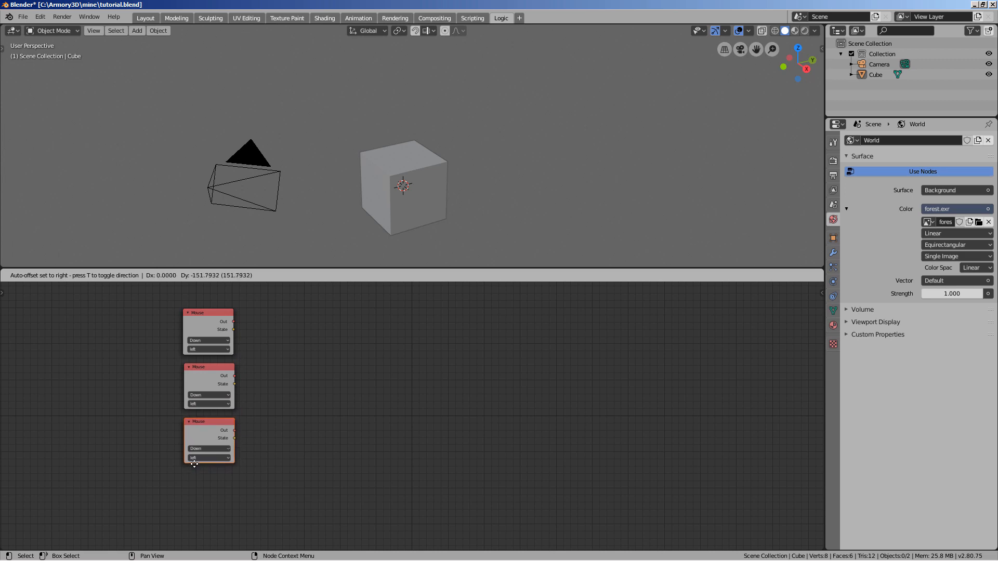
click(212, 456)
Step: Add a Scale Object node beside the first Mouse node and place a duplicate below it
key(shift+a)
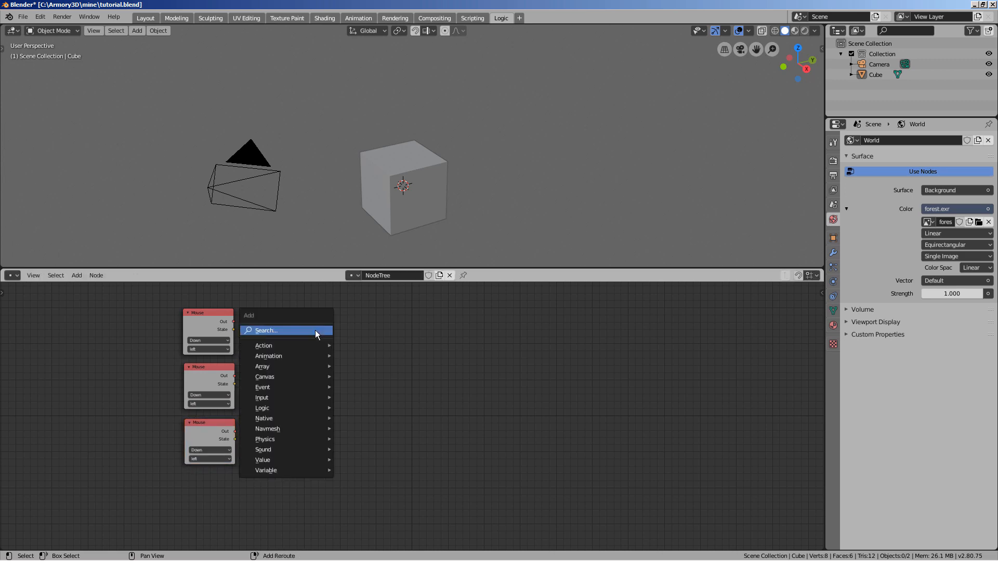
text(sca)
click(334, 348)
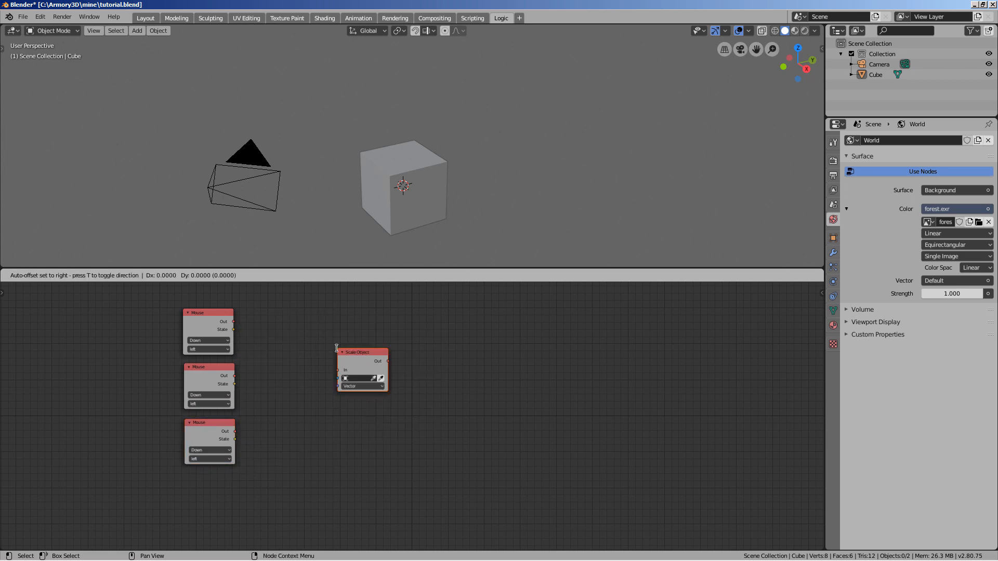
click(278, 310)
key(shift+d)
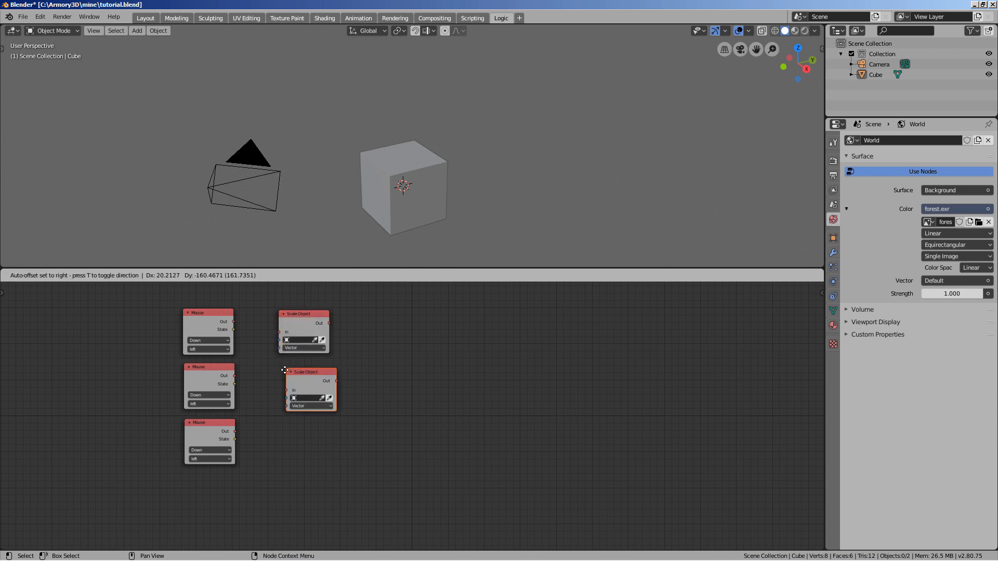
click(387, 351)
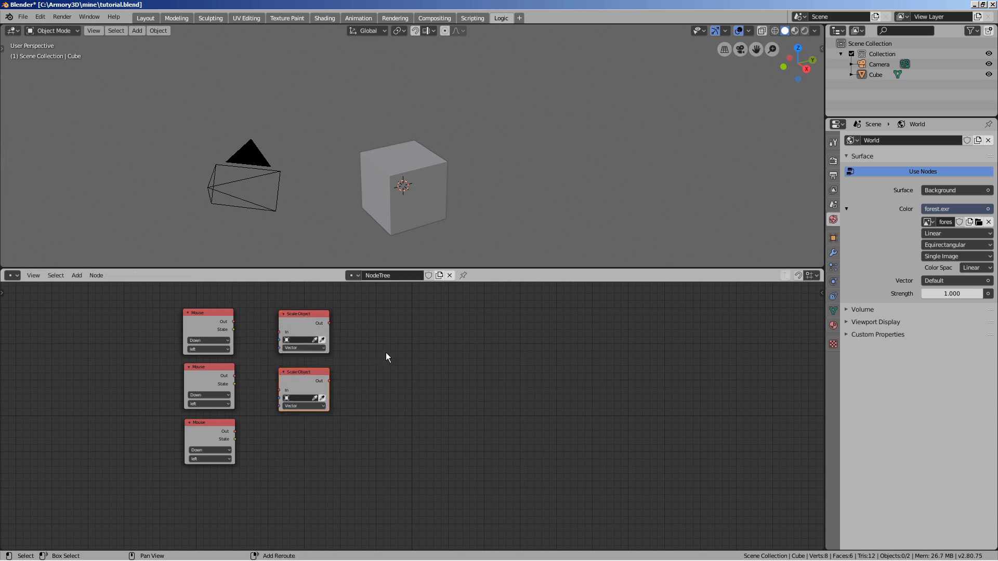
Step: Add a Translate Object node beside the first Scale Object node and place a duplicate below it
key(shift+a)
click(386, 352)
text(t)
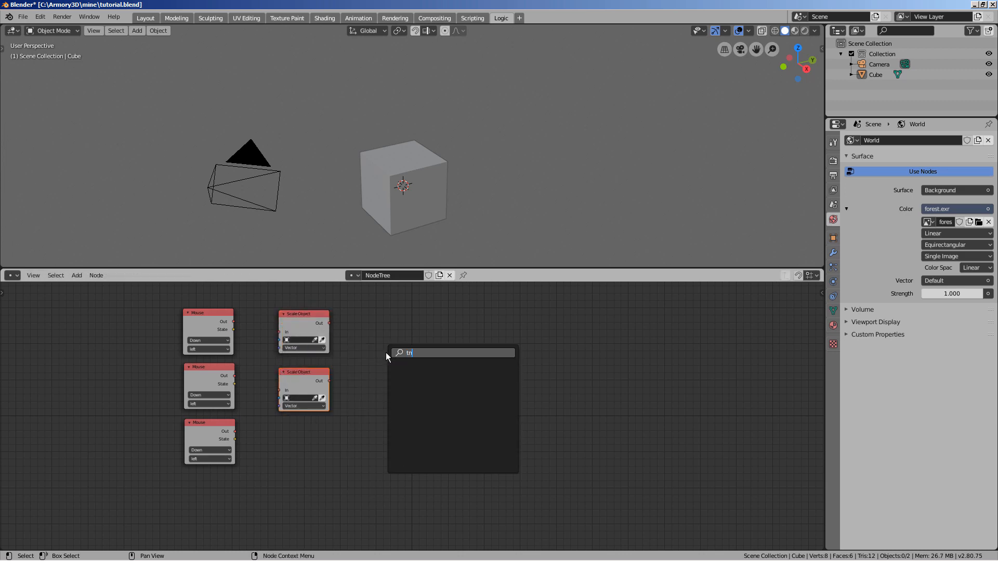
text(ra)
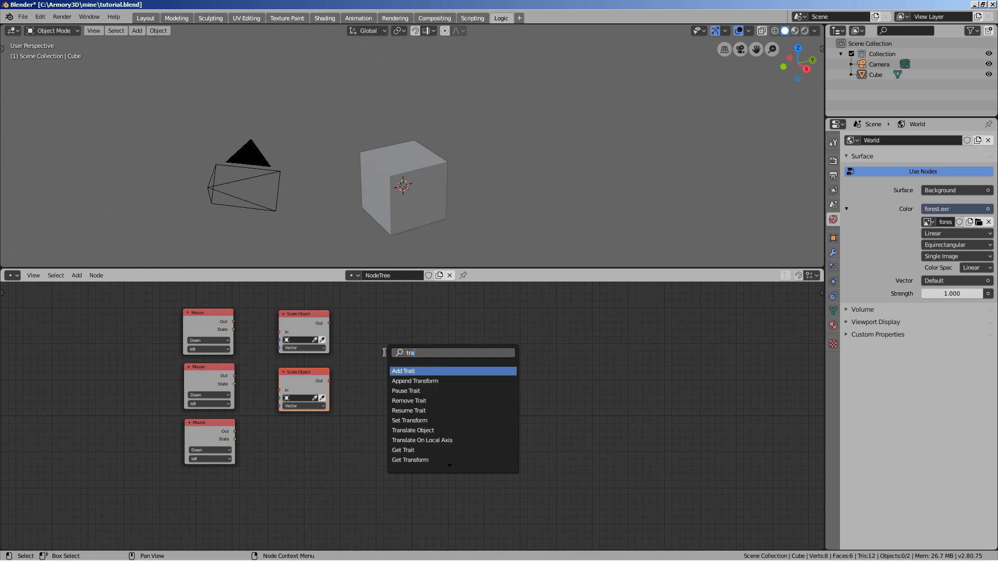
text(ns)
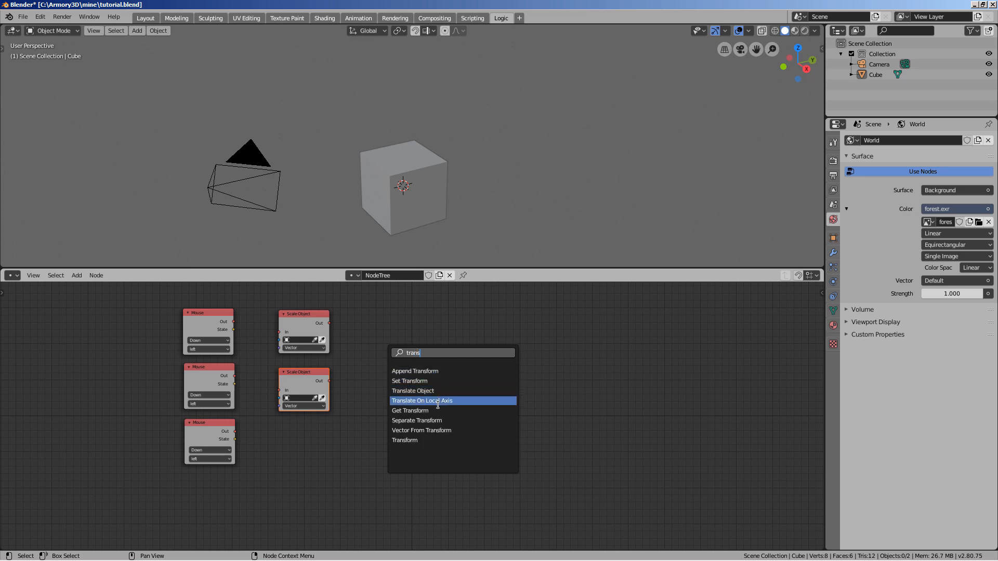
click(430, 391)
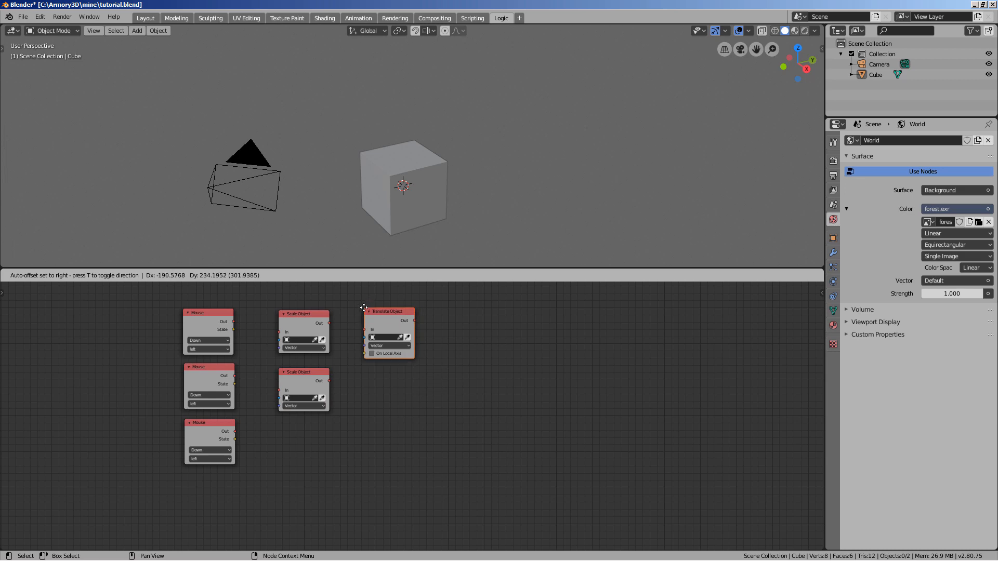
click(362, 302)
key(shift+d)
click(365, 374)
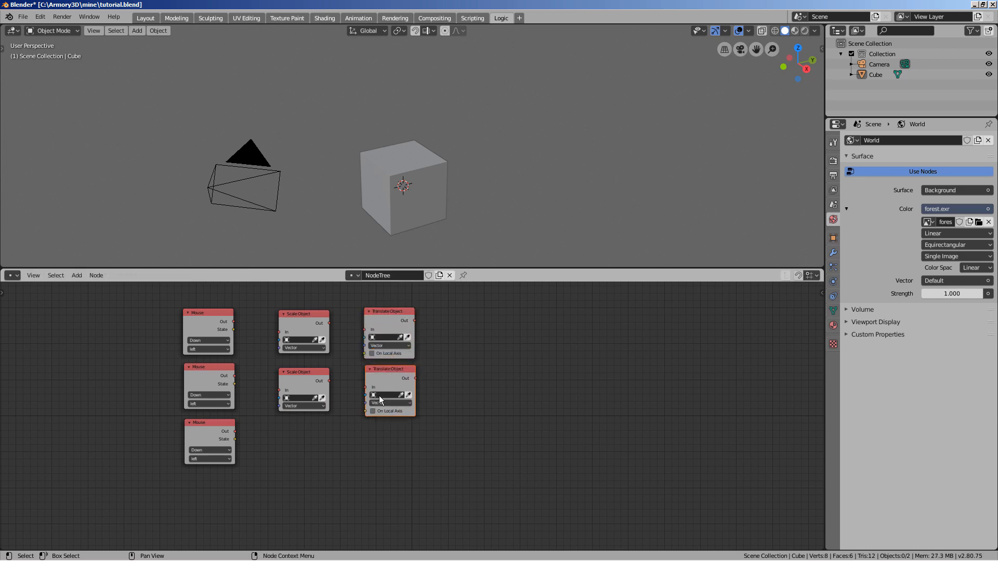
Step: Add an Apply Impulse node below the two Translate Object nodes
key(shift+a)
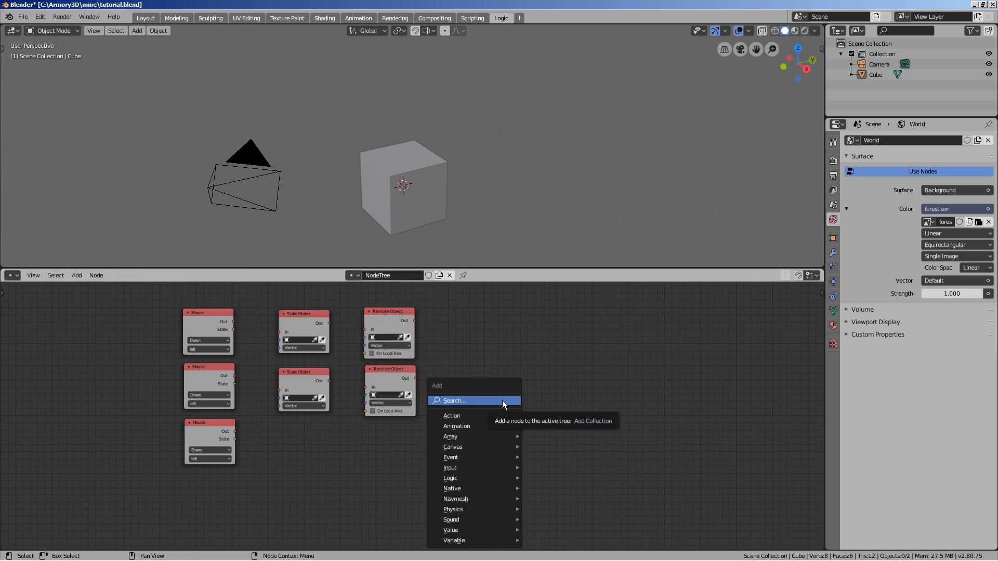
click(498, 402)
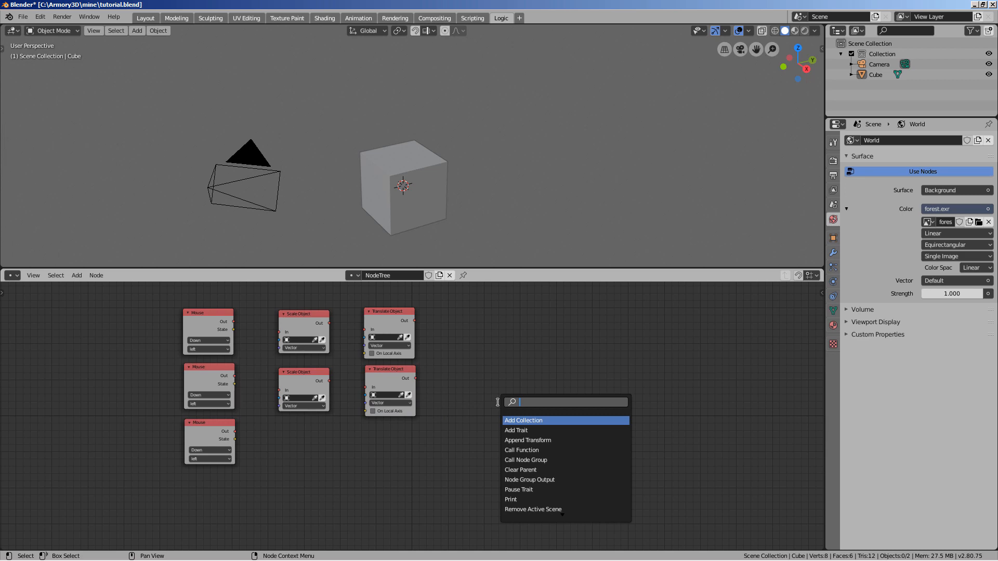
text(imp)
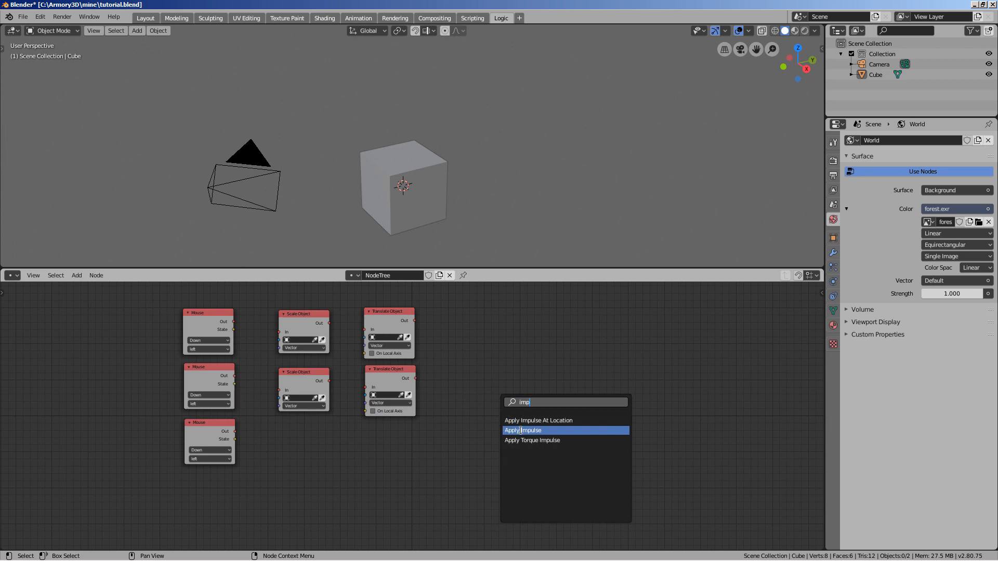
click(520, 430)
click(391, 434)
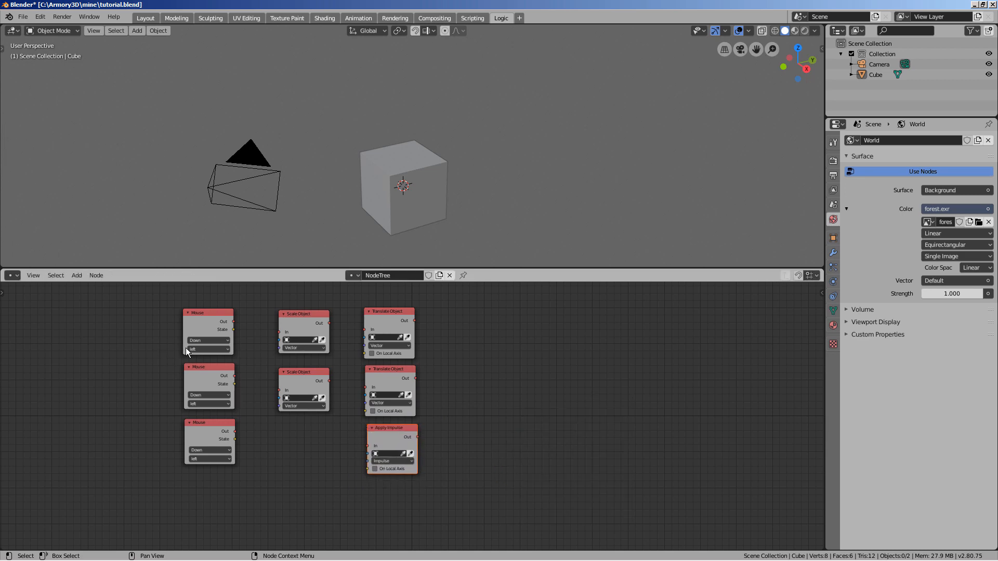
Step: Set the second Mouse node to the right button and the third Mouse node to the middle button
scroll(187, 348, up, 5)
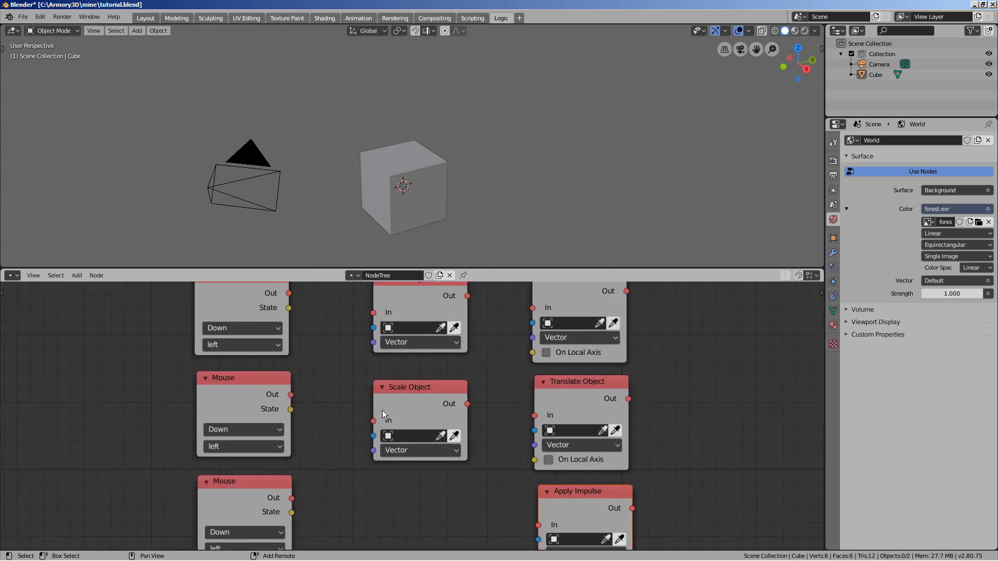
click(258, 347)
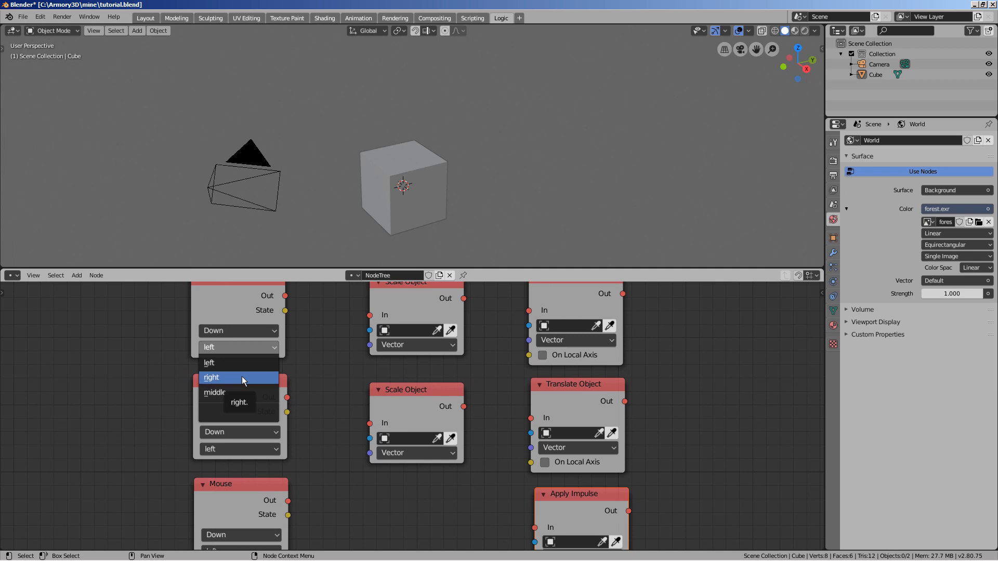
click(220, 447)
click(232, 478)
shift+scroll(235, 453, down, 4)
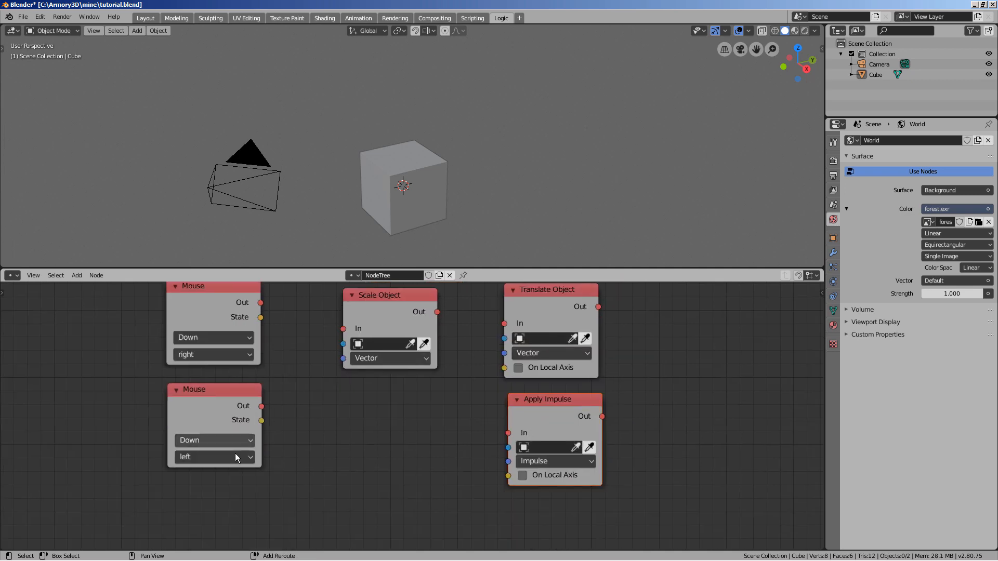
click(235, 457)
click(230, 503)
Step: Add a Rotate Object node below the second Scale Object node
middle_drag(298, 444, 244, 557)
middle_drag(244, 403, 218, 333)
key(shift+a)
click(293, 410)
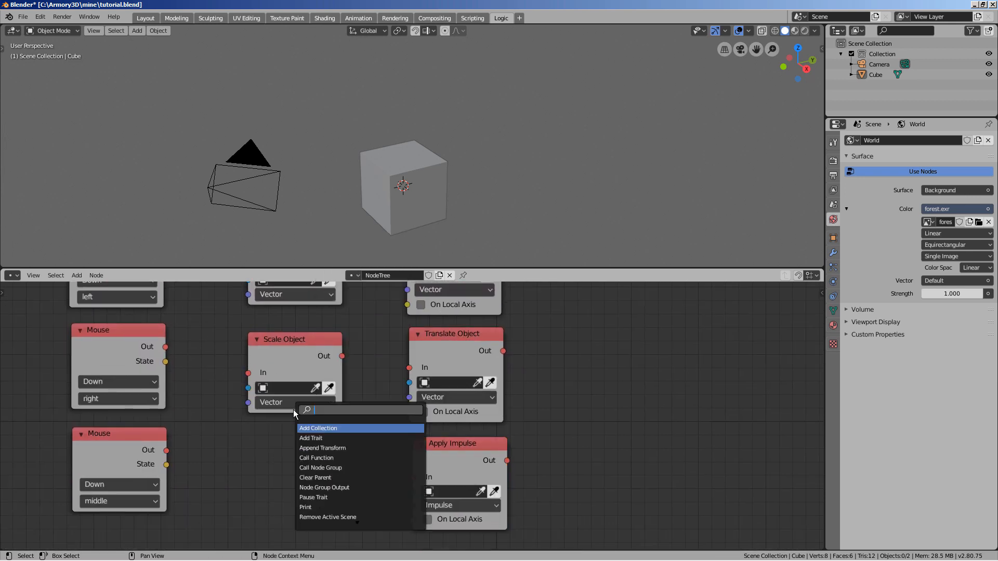
text(rota)
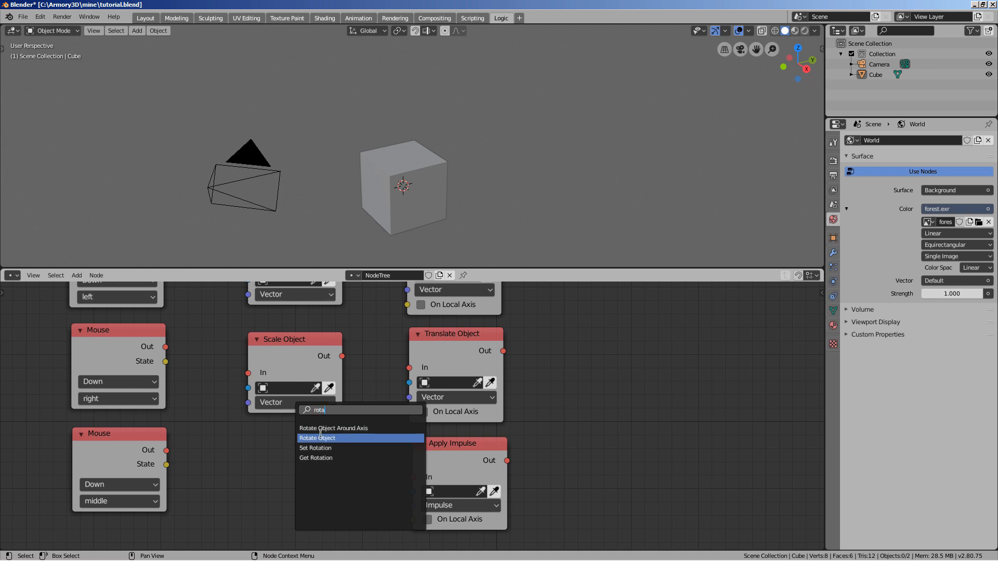
click(321, 435)
click(254, 438)
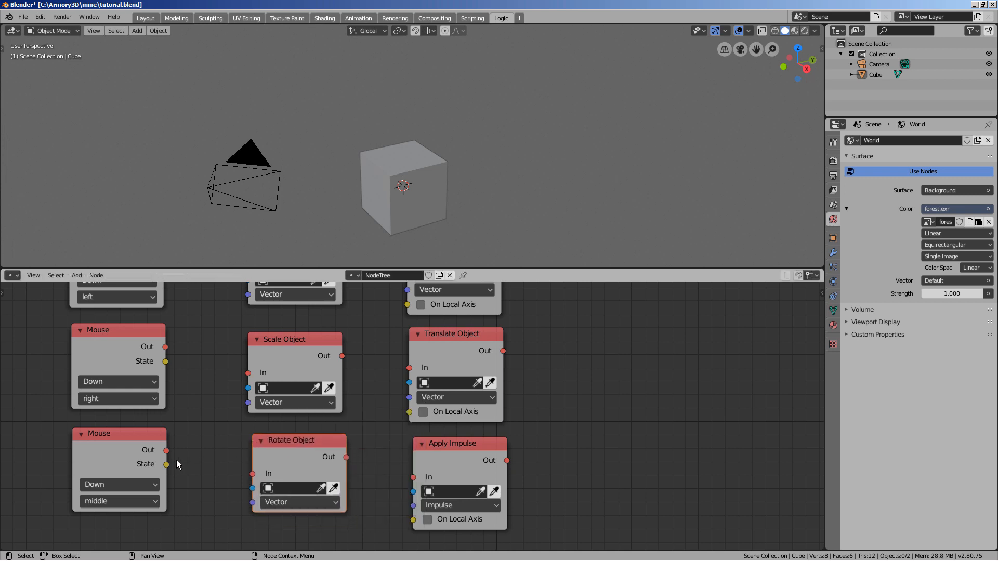
Step: Connect the middle Mouse node's Out to the Rotate Object node's Vector input and set that node's object to Cube
drag(167, 451, 254, 507)
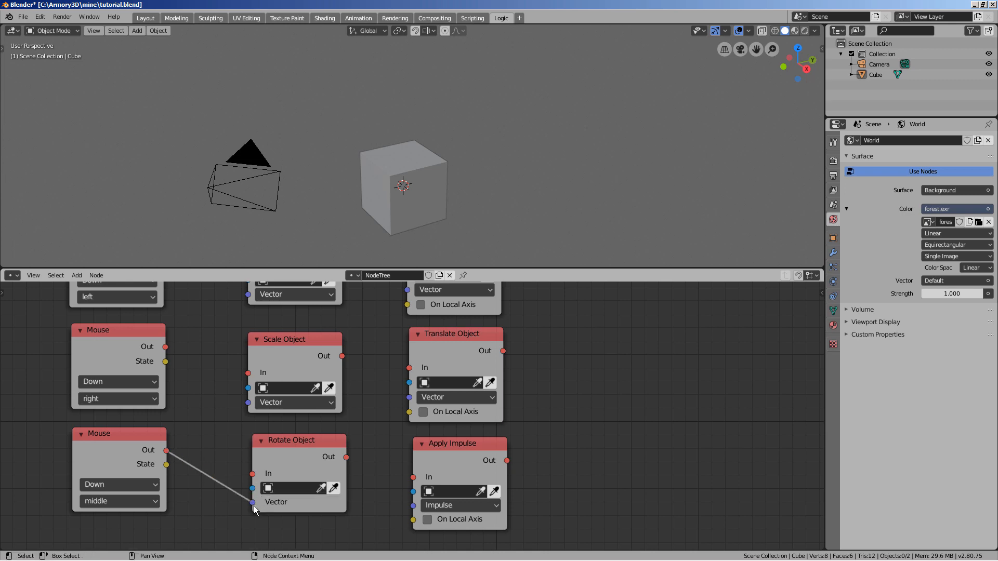
click(289, 489)
click(280, 361)
Step: Set Cube as the object of both Scale Object nodes
scroll(310, 396, up, 2)
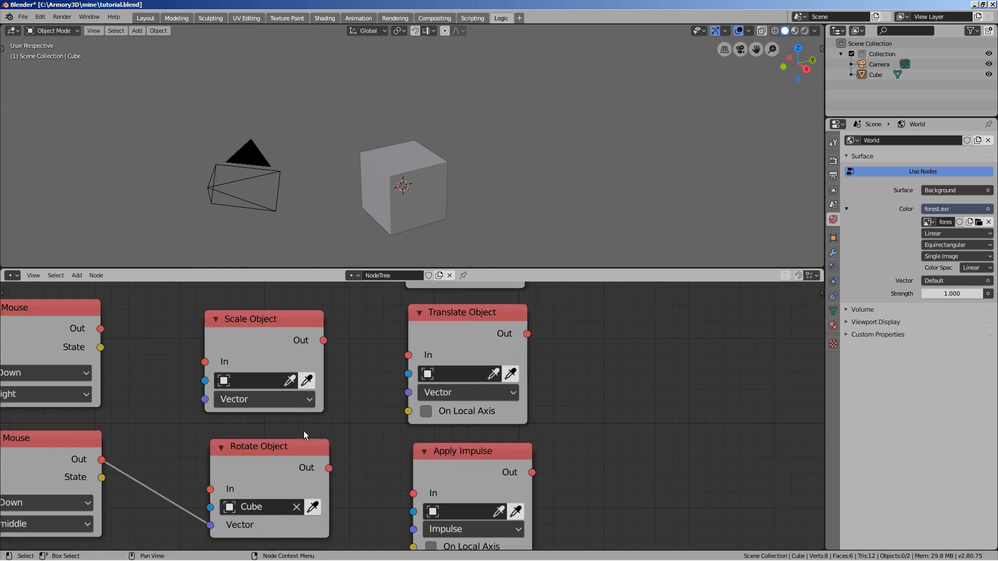
scroll(304, 432, down, 3)
click(300, 391)
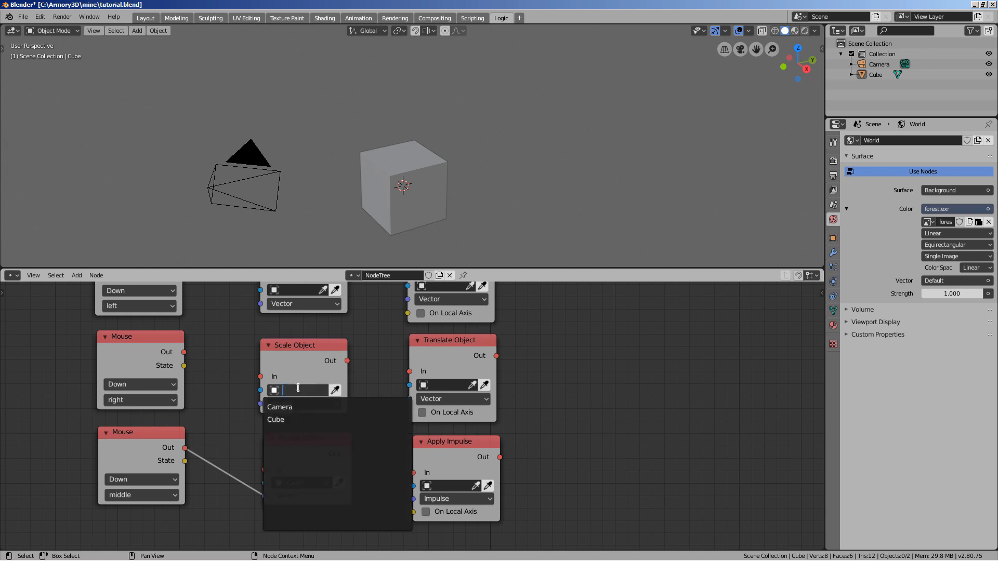
click(284, 418)
scroll(292, 381, up, 1)
scroll(291, 369, down, 2)
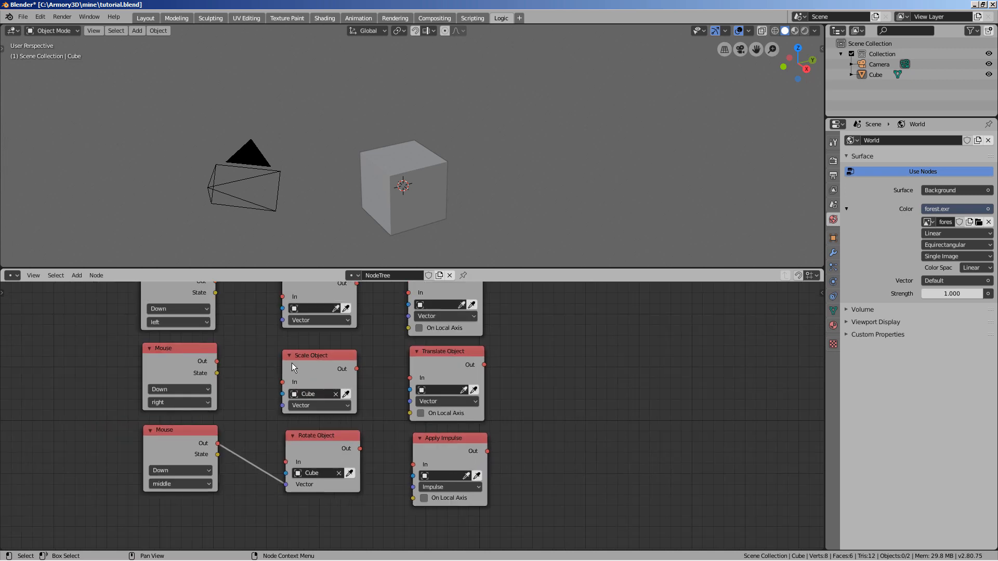
click(310, 308)
click(329, 334)
Step: Set Cube as the object of both Translate Object nodes and the Apply Impulse node
click(447, 304)
click(440, 331)
click(437, 391)
click(436, 416)
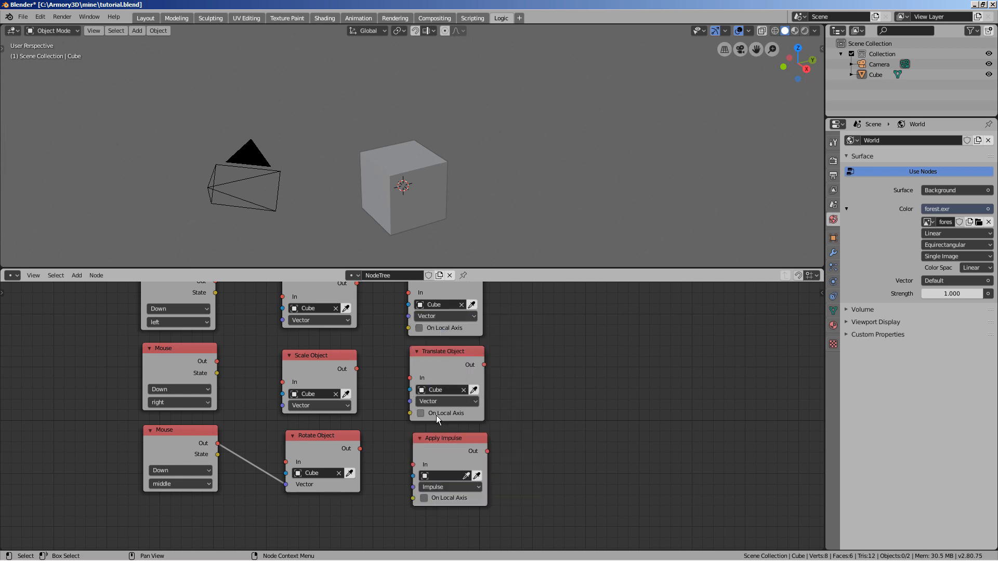
click(443, 474)
click(427, 378)
Step: Connect the right Mouse node's Out to the Vector input of the lower Scale Object node
drag(217, 361, 282, 407)
middle_drag(234, 311, 227, 344)
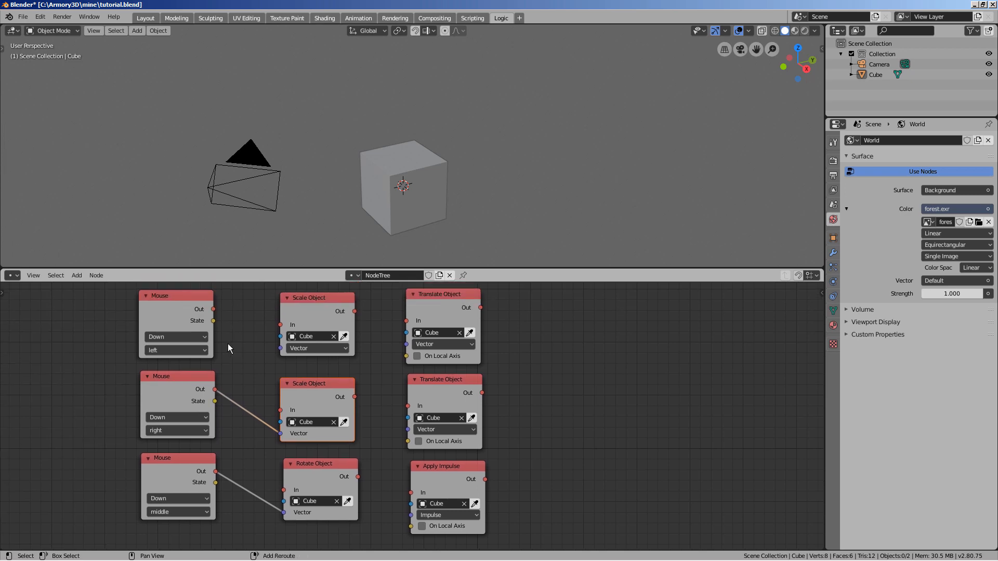
drag(213, 309, 293, 349)
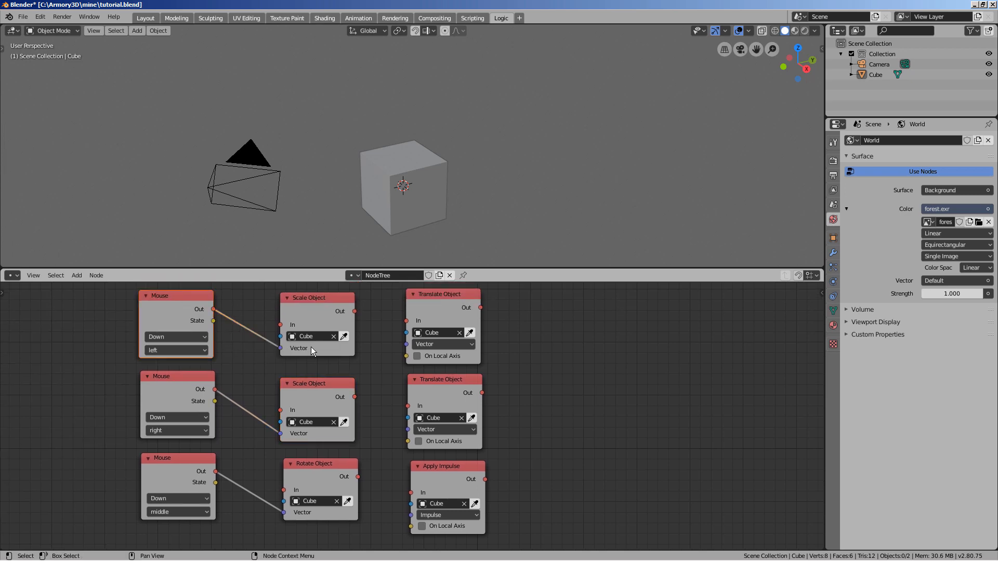
click(311, 351)
drag(280, 349, 247, 348)
Step: Set the Y value of the upper Scale Object node's vector to 1
click(301, 349)
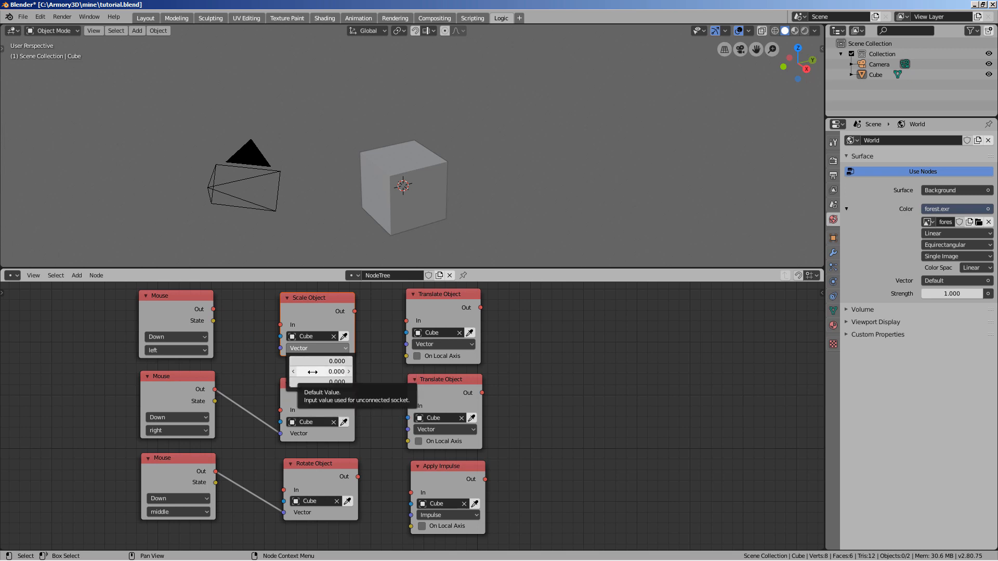
click(313, 372)
text(1)
key(Return)
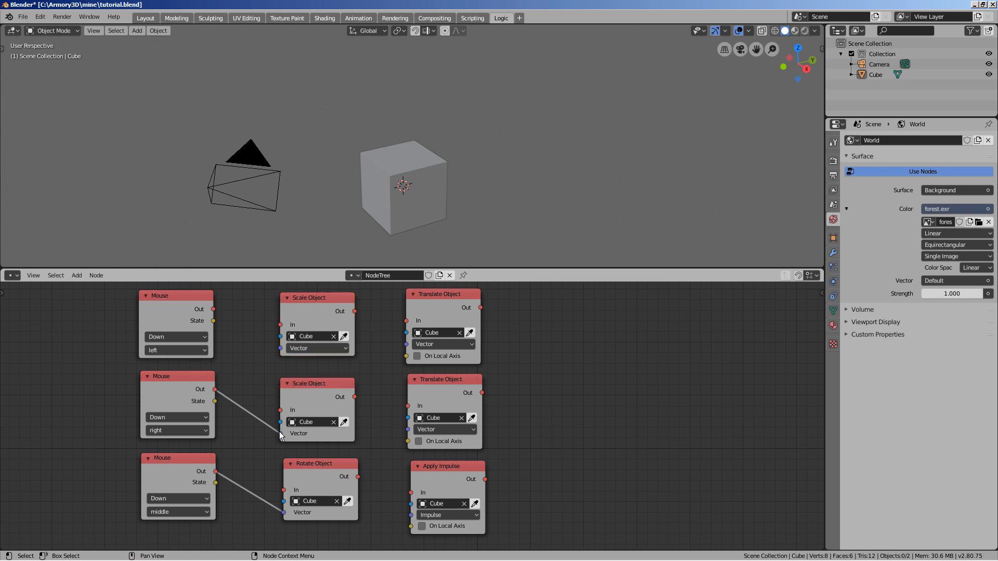
Step: Connect the Out of all three Mouse nodes to the In inputs of the two Scale Object nodes and the Rotate Object node
drag(281, 433, 281, 411)
drag(284, 512, 283, 492)
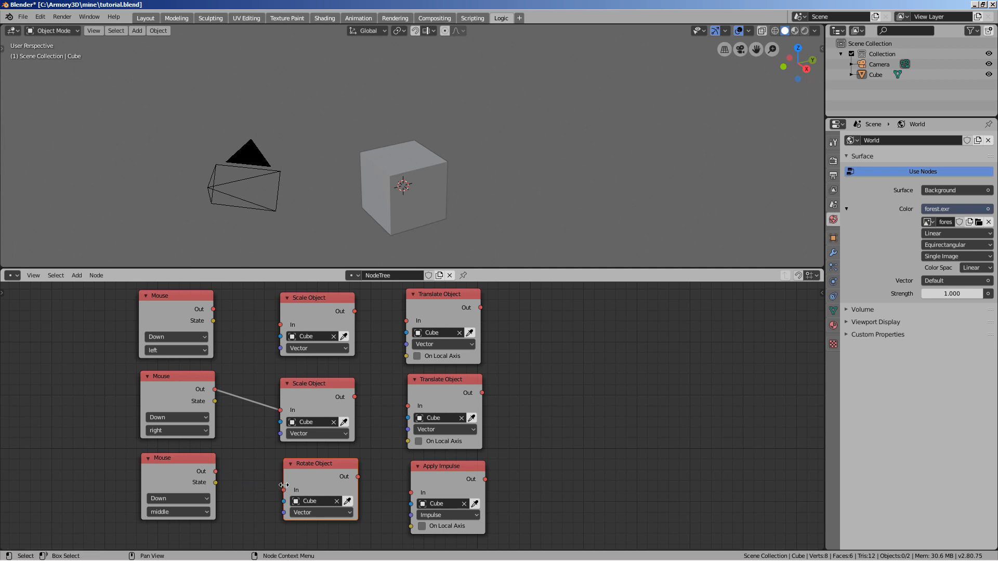
drag(215, 472, 283, 490)
drag(214, 309, 276, 328)
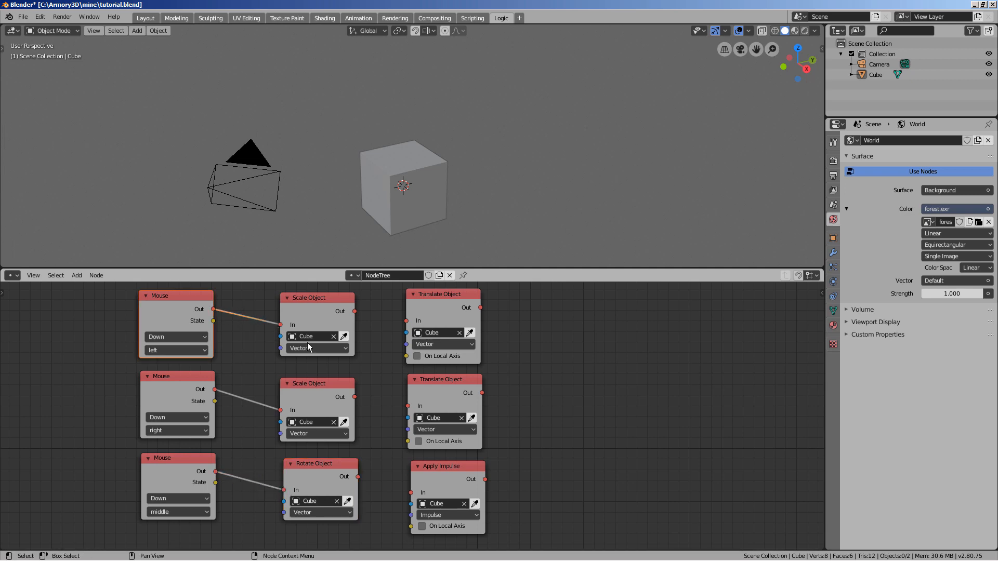
Step: Set the Y value of the lower Scale Object node's vector to -1
click(313, 348)
click(310, 438)
click(310, 436)
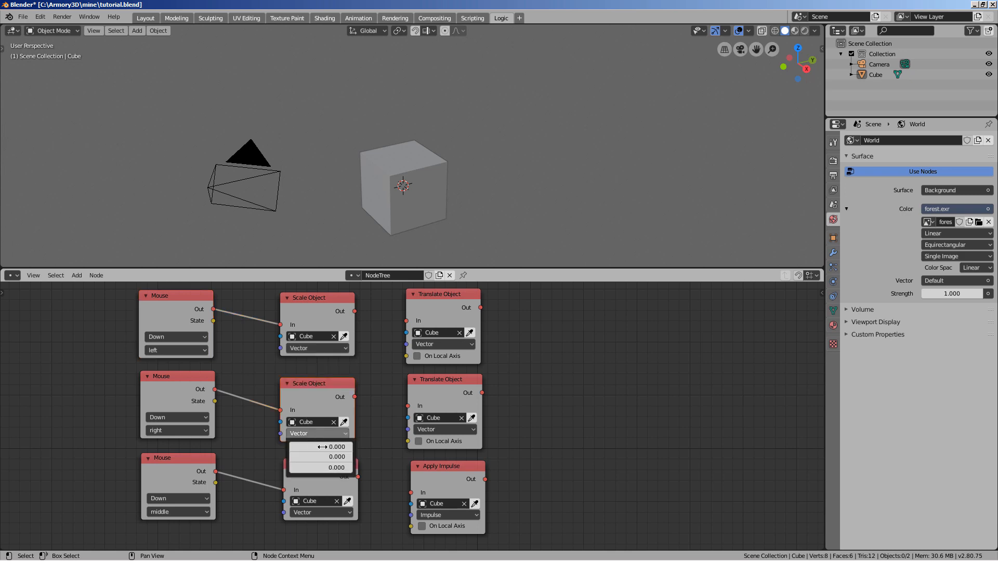
click(322, 456)
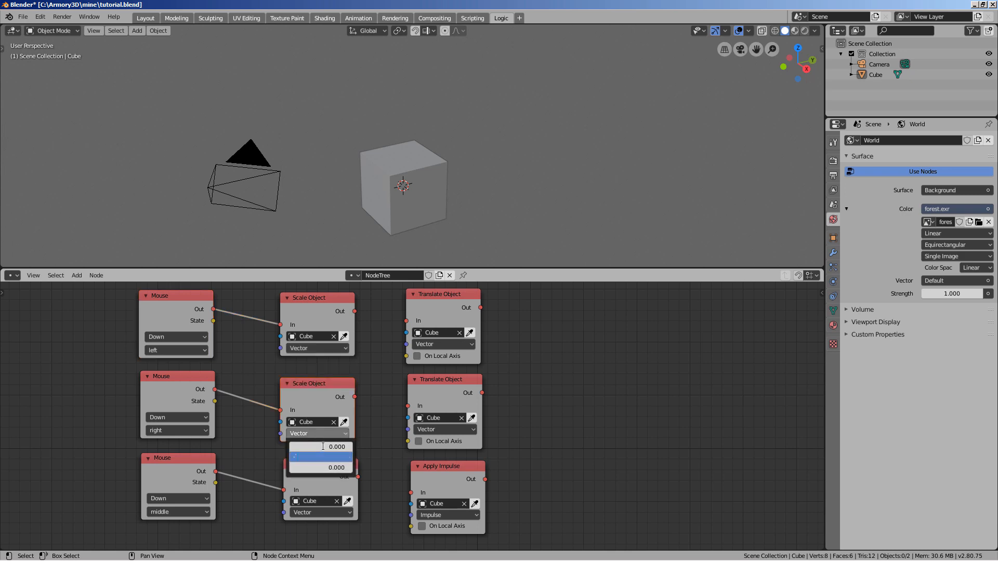
key(Return)
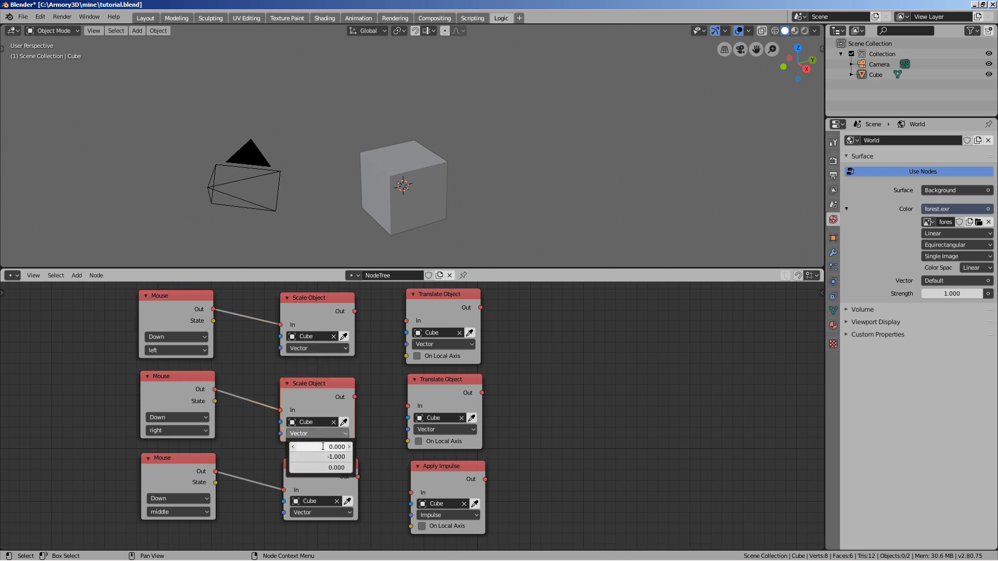
Step: Open the Rotate Object node's vector values, clear that node's object and save the file
click(322, 512)
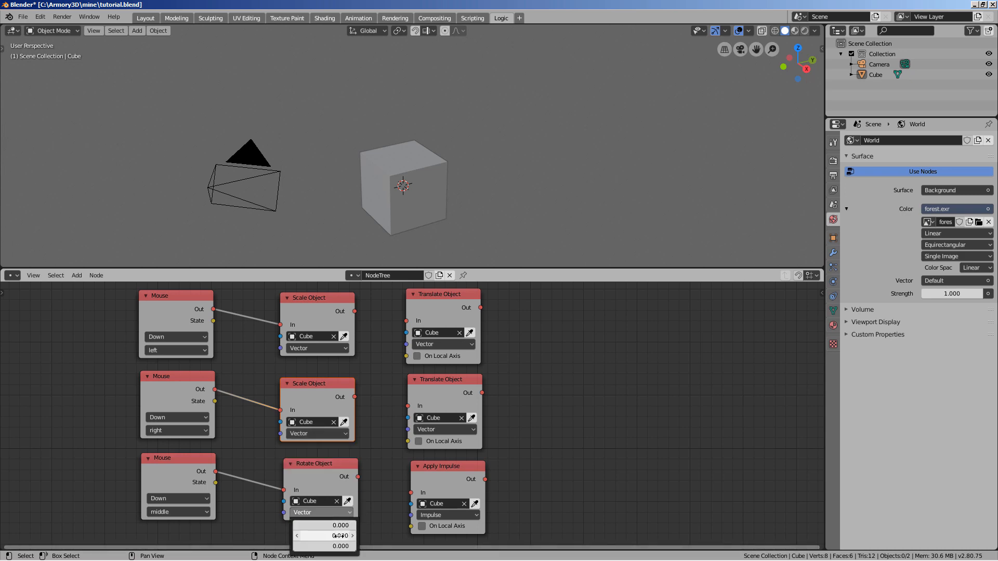
click(337, 501)
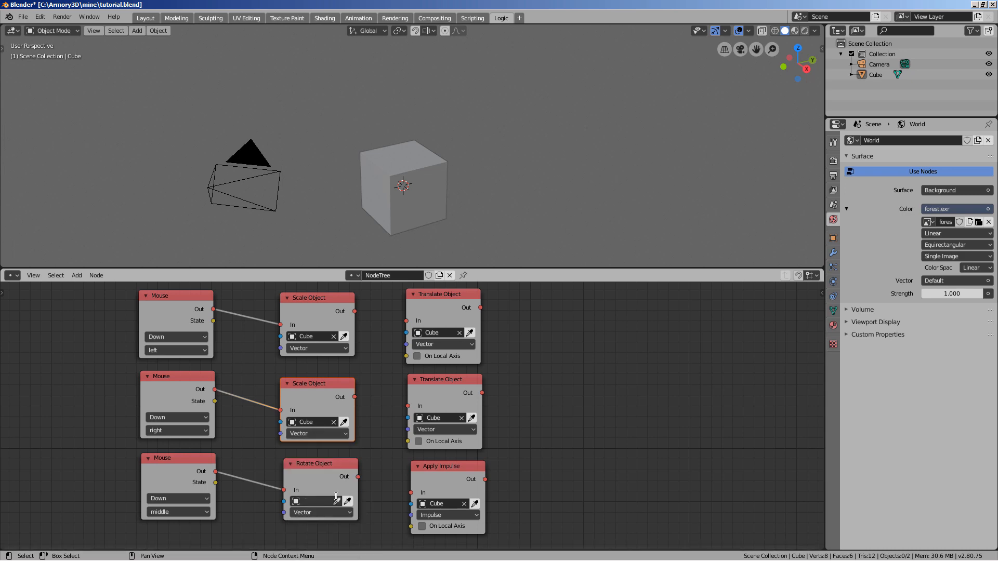
key(ctrl+s)
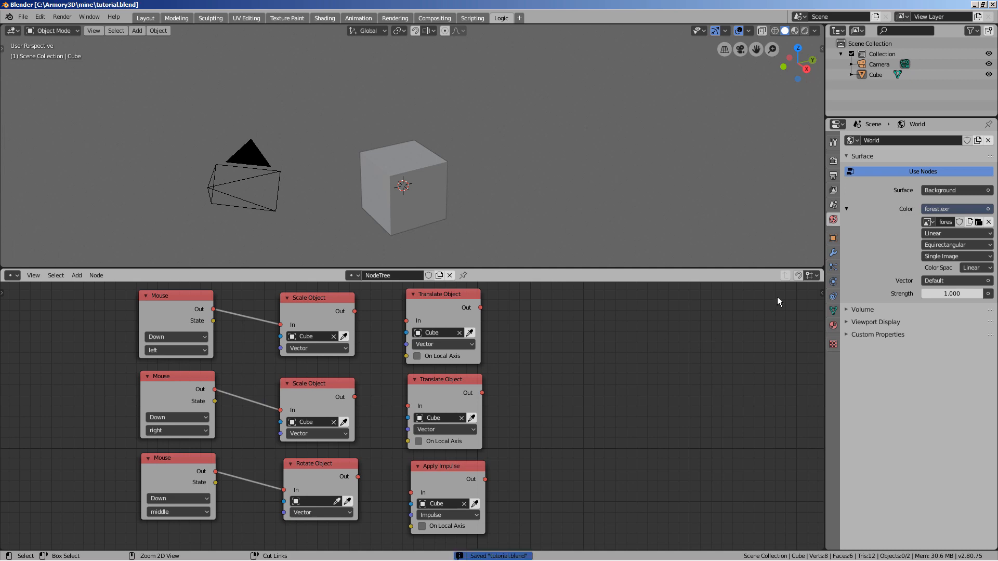
Step: Add a Nodes trait to the cube's Armory Traits and assign NodeTree as its tree
click(834, 238)
click(416, 196)
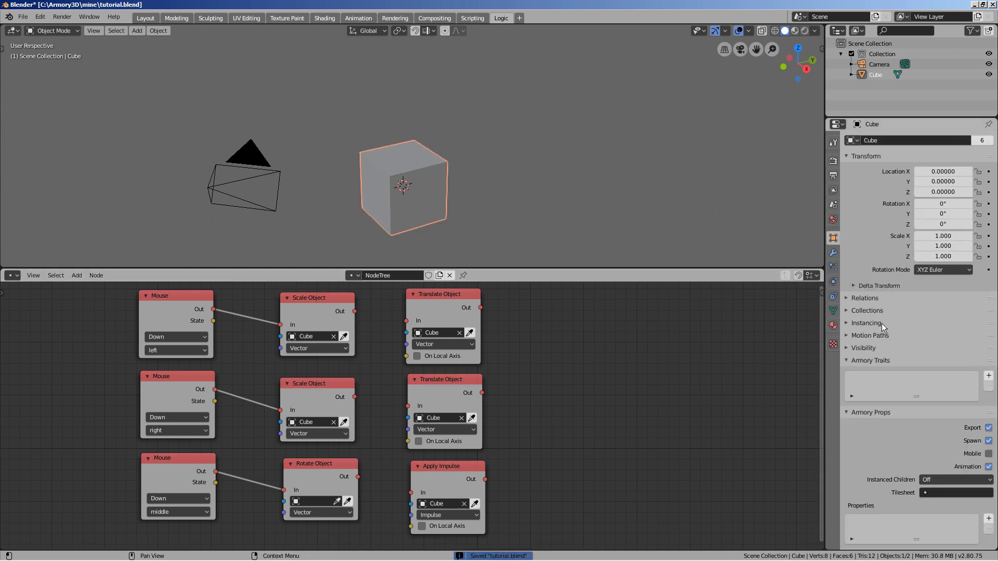
click(988, 376)
click(974, 389)
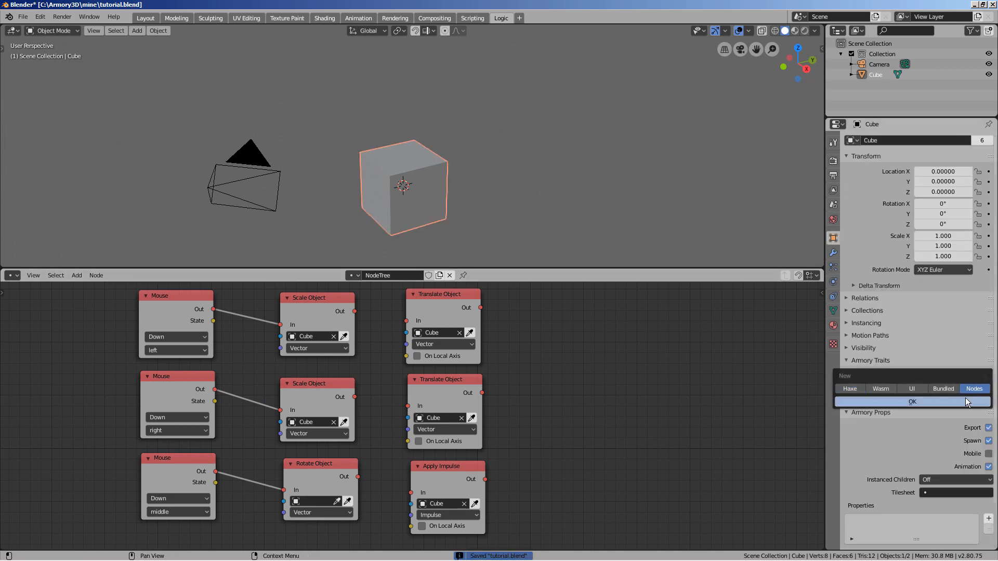
click(961, 402)
click(959, 409)
click(930, 435)
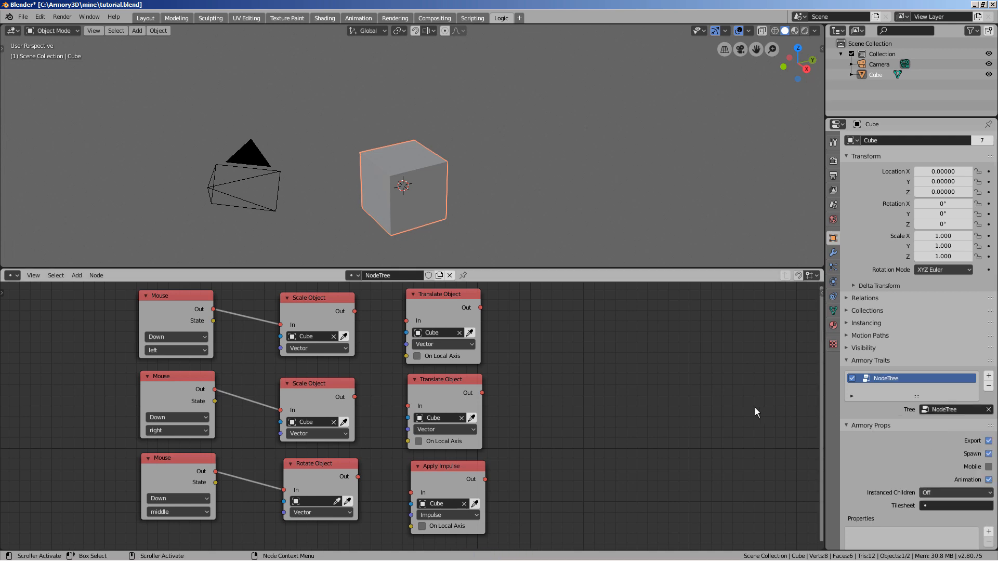
Step: Save the file, play the scene to test the mouse controls on the cube, and close the player window
click(833, 161)
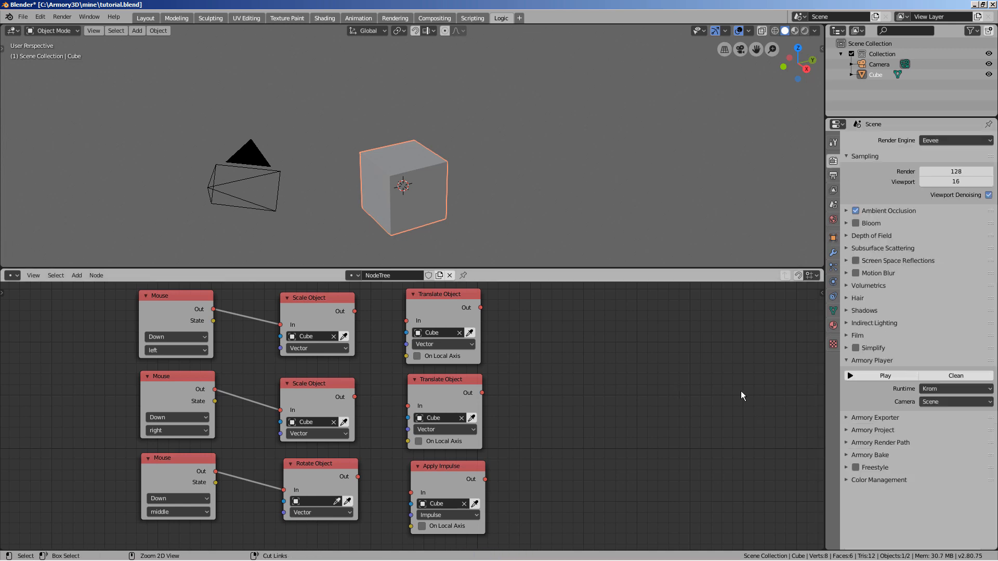
key(ctrl+s)
click(934, 375)
click(934, 373)
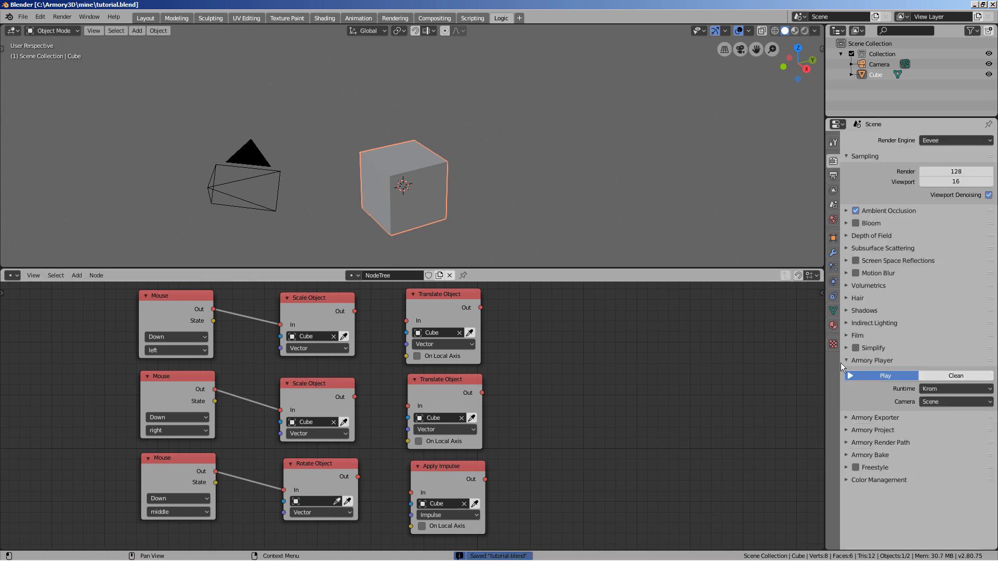
key(F5)
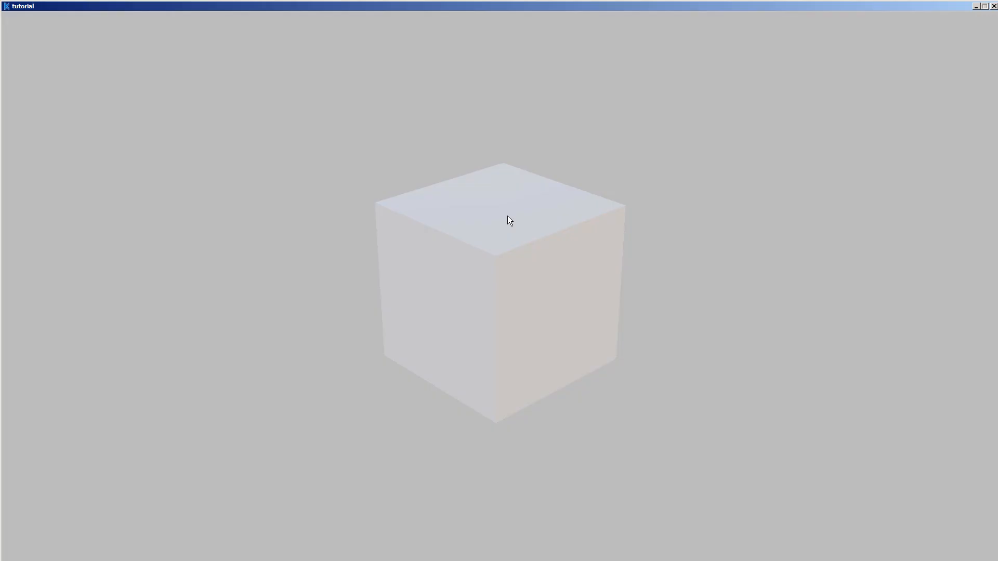
click(508, 216)
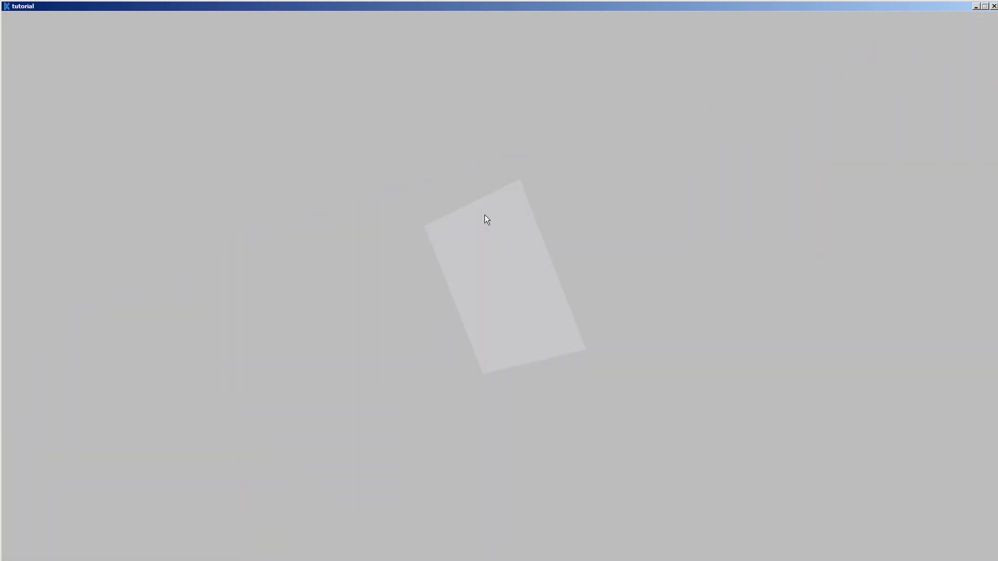
click(994, 7)
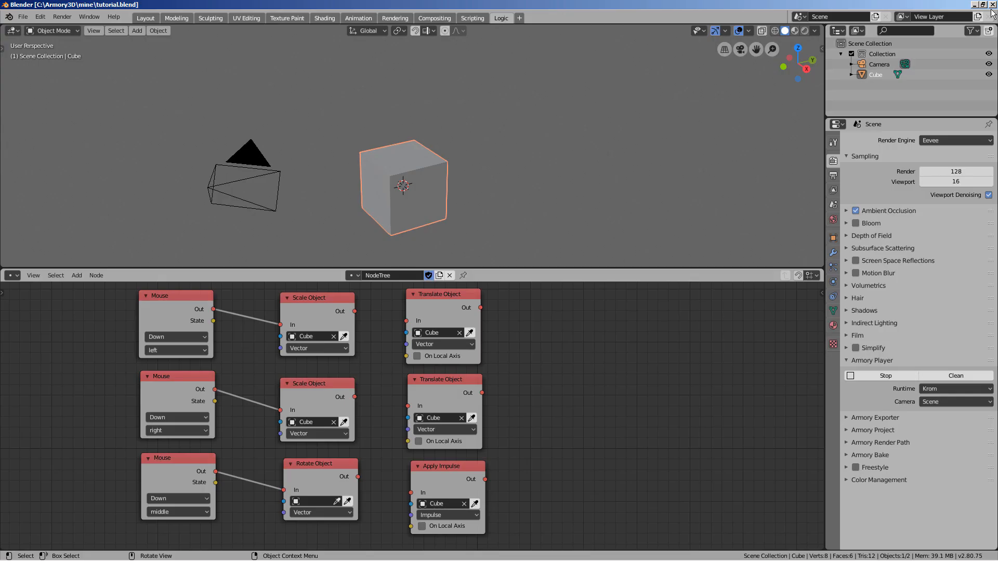
Step: Reroute the Mouse nodes' links to the In inputs of both Translate Object nodes and Apply Impulse, and set the middle Mouse node to Released
drag(281, 324, 406, 321)
drag(288, 410, 407, 406)
drag(285, 489, 435, 496)
click(199, 499)
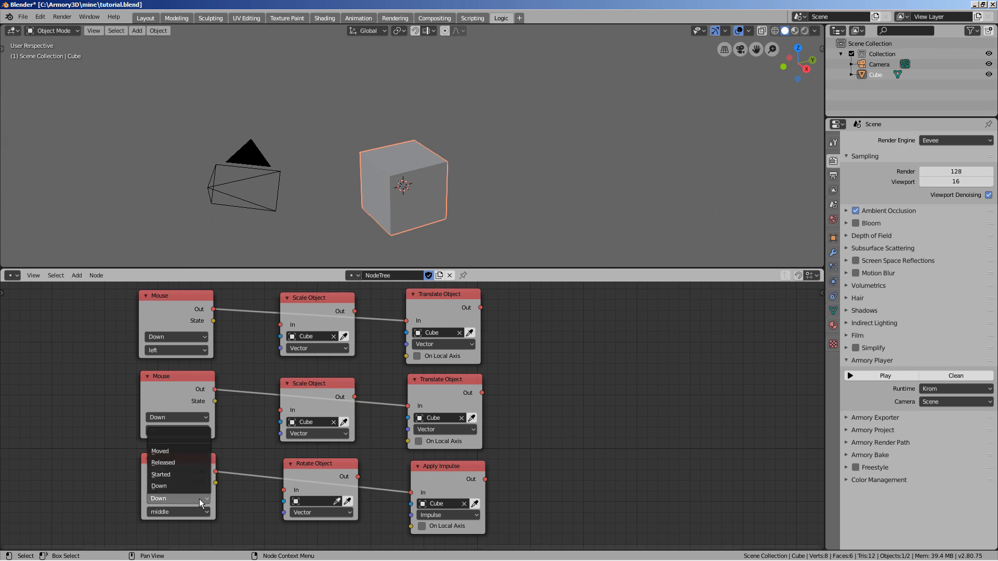
click(190, 461)
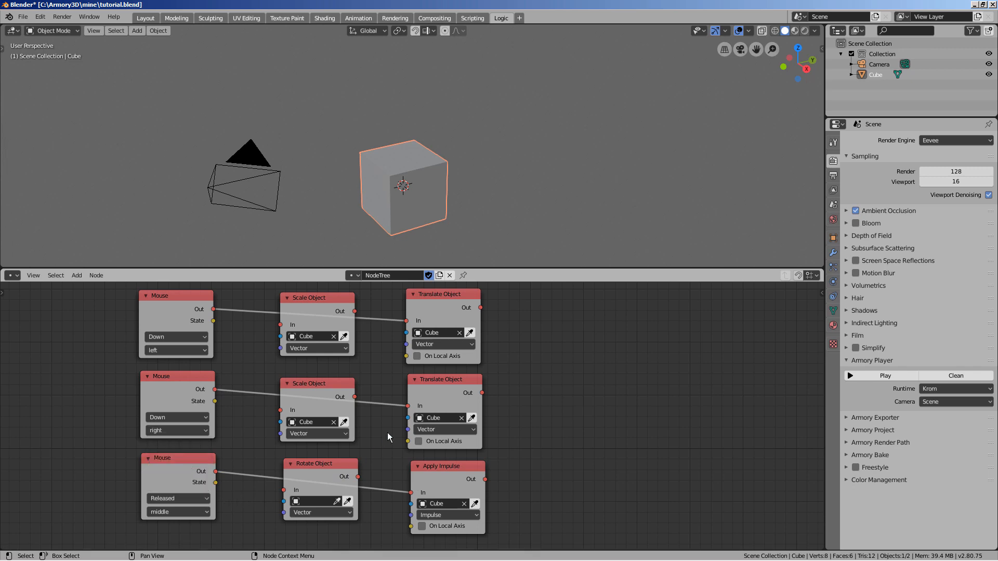
Step: Edit the Y value of the upper Translate Object node's vector and set the lower node's Y value to -0.1
click(461, 340)
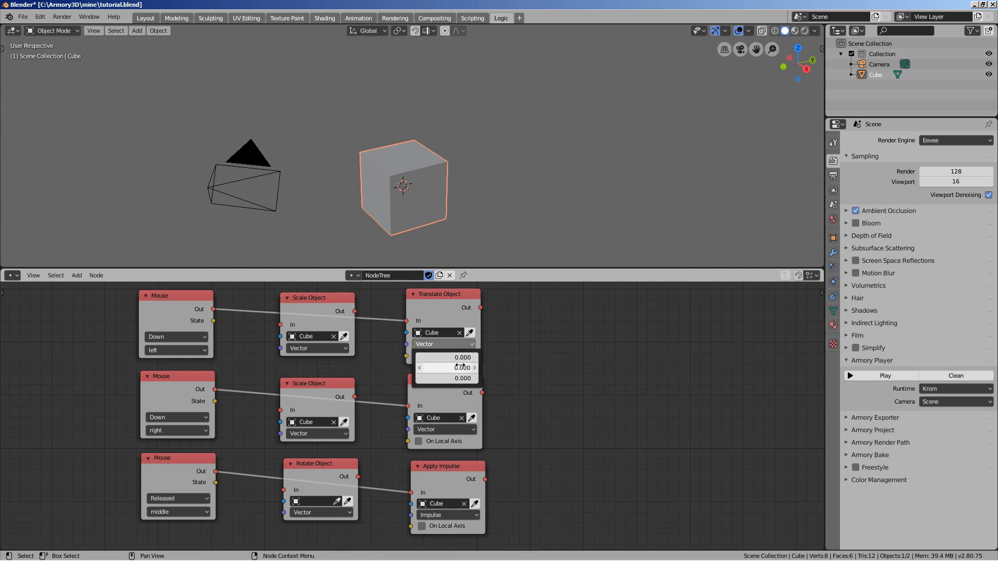
click(460, 367)
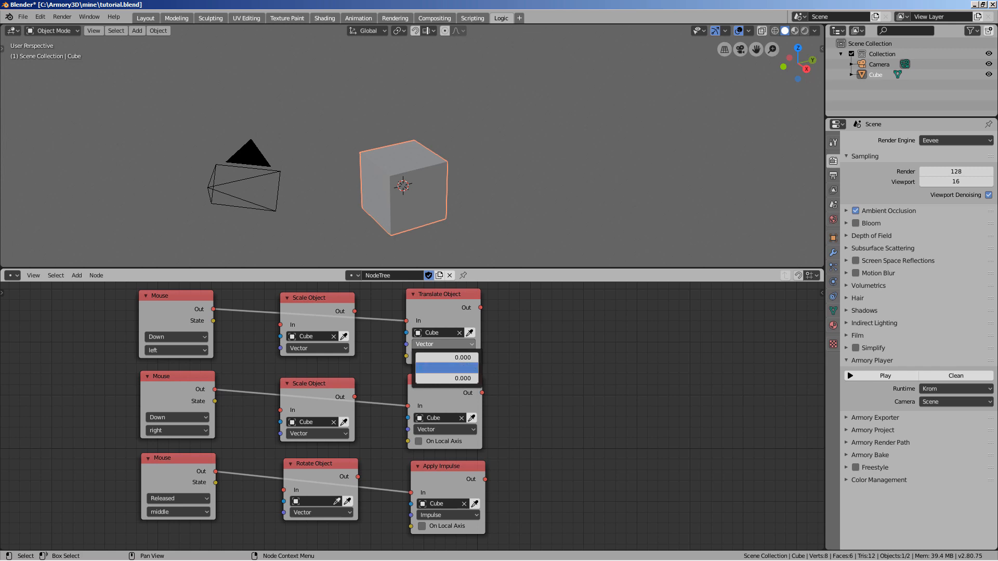
key(Return)
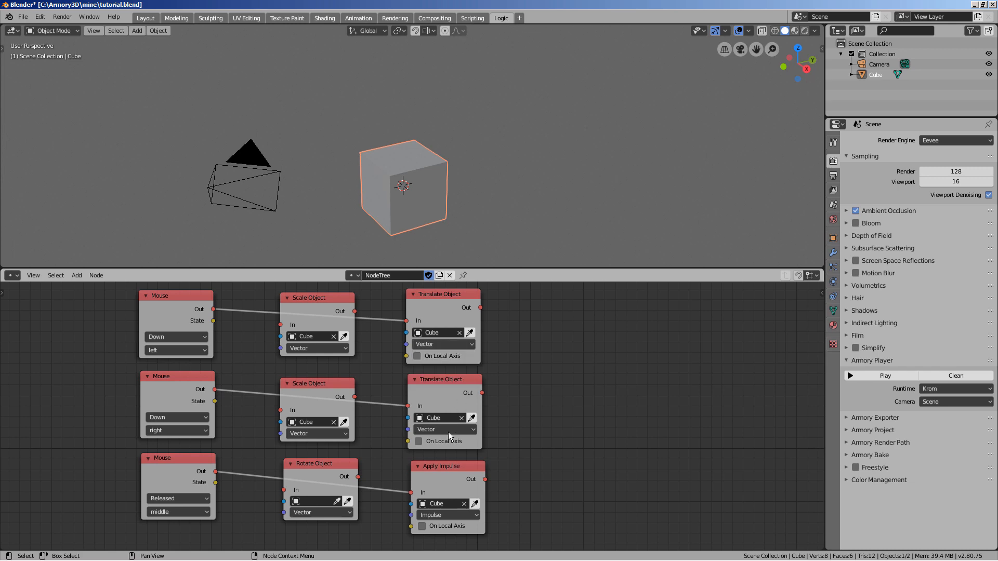
click(446, 431)
click(448, 453)
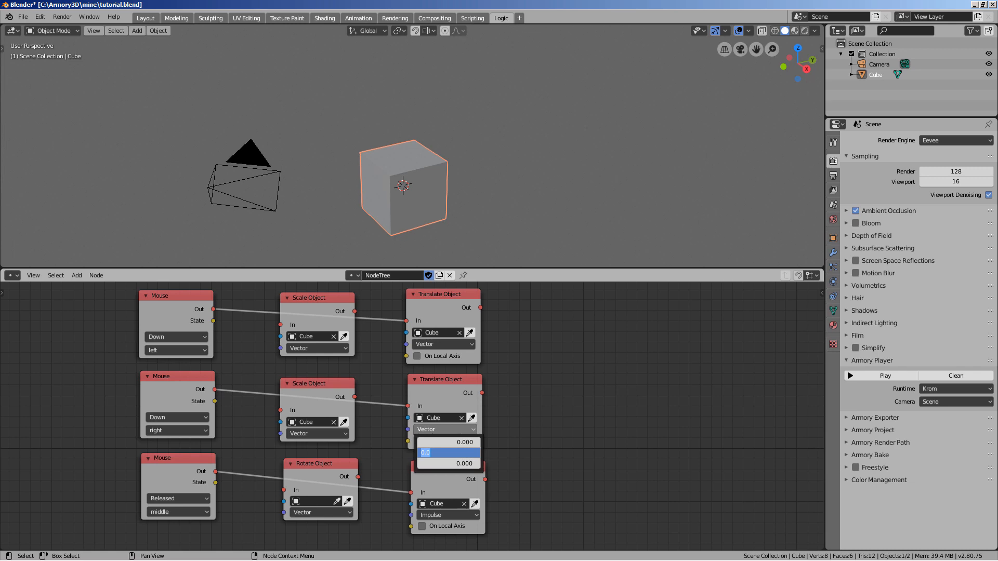
text(-.1)
key(Return)
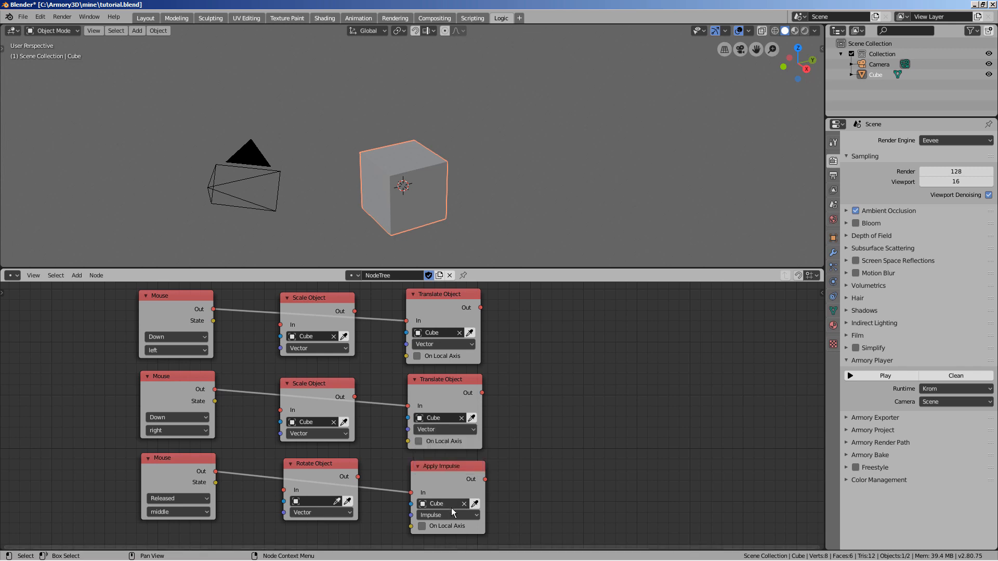
Step: Set the Z value of the Apply Impulse node's impulse to 1
click(451, 514)
click(452, 539)
key(Tab)
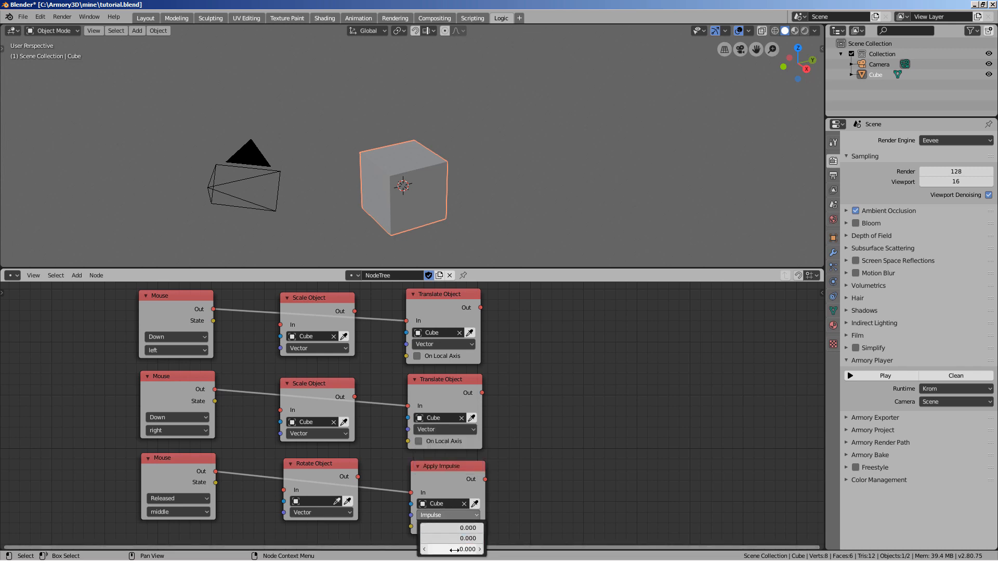
text(1)
key(Return)
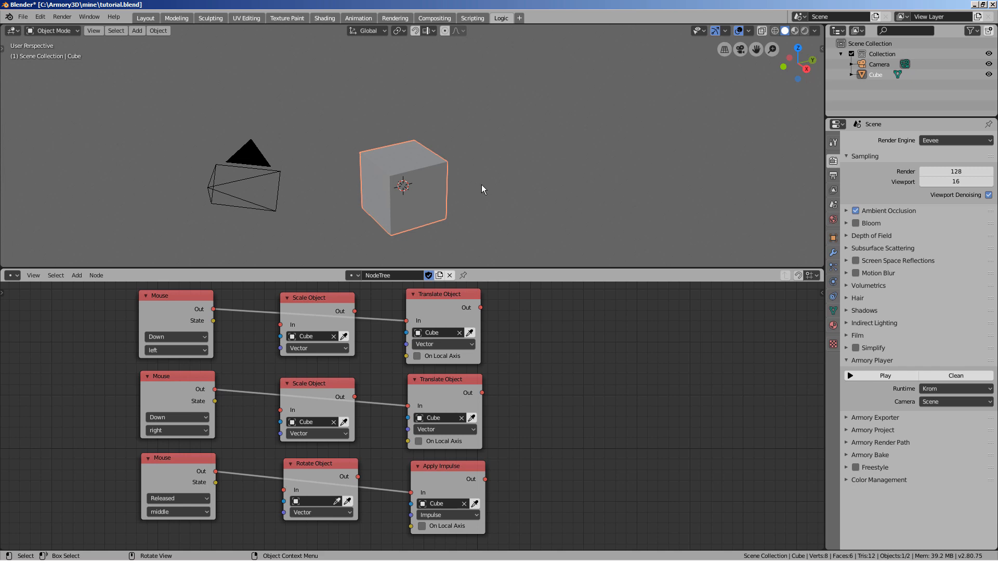
Step: Add a plane, scale it by 5 and move it -1 along the Z axis to serve as a floor under the cube
key(shift+a)
click(505, 185)
text(s)
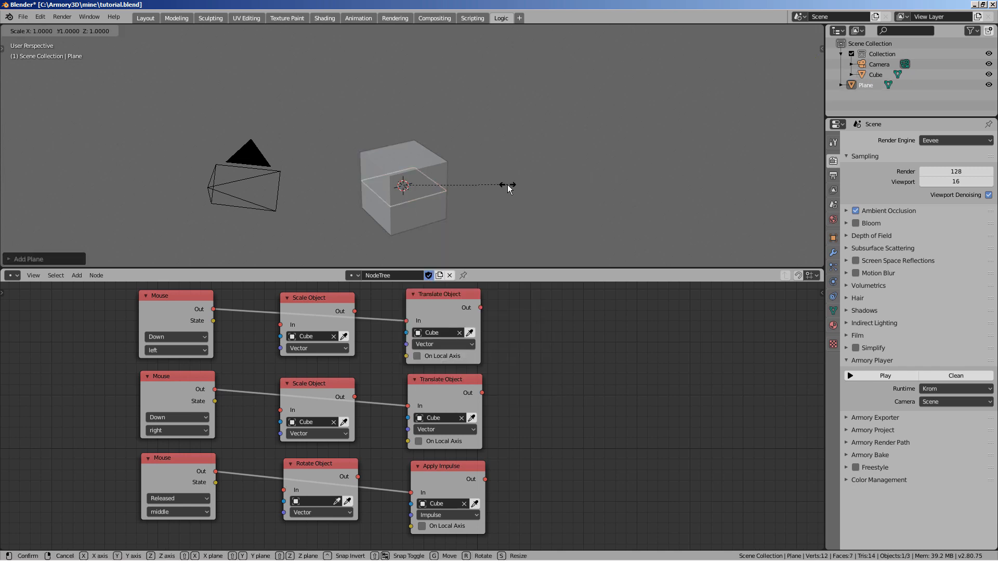
text(5)
key(Return)
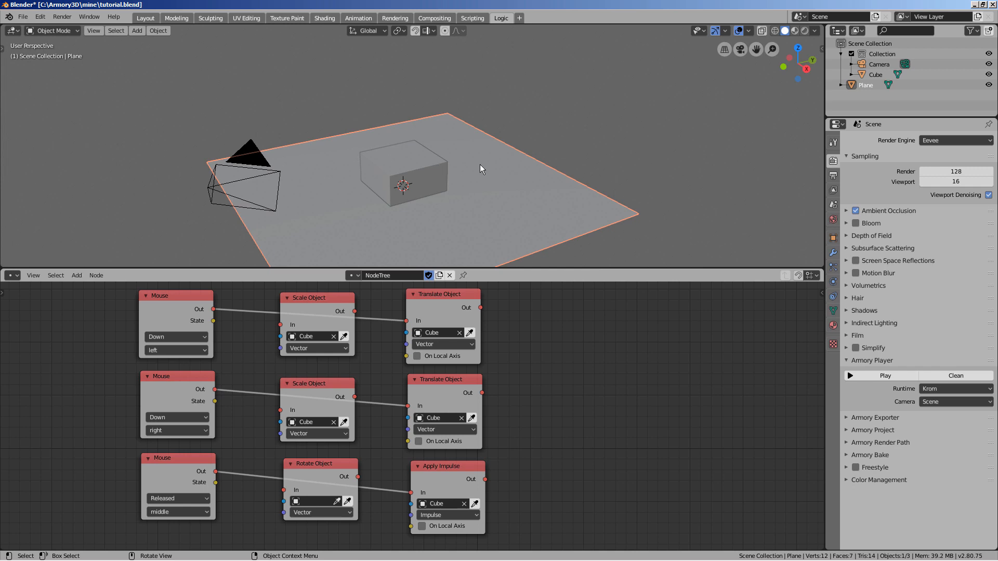
text(gz-1)
key(Return)
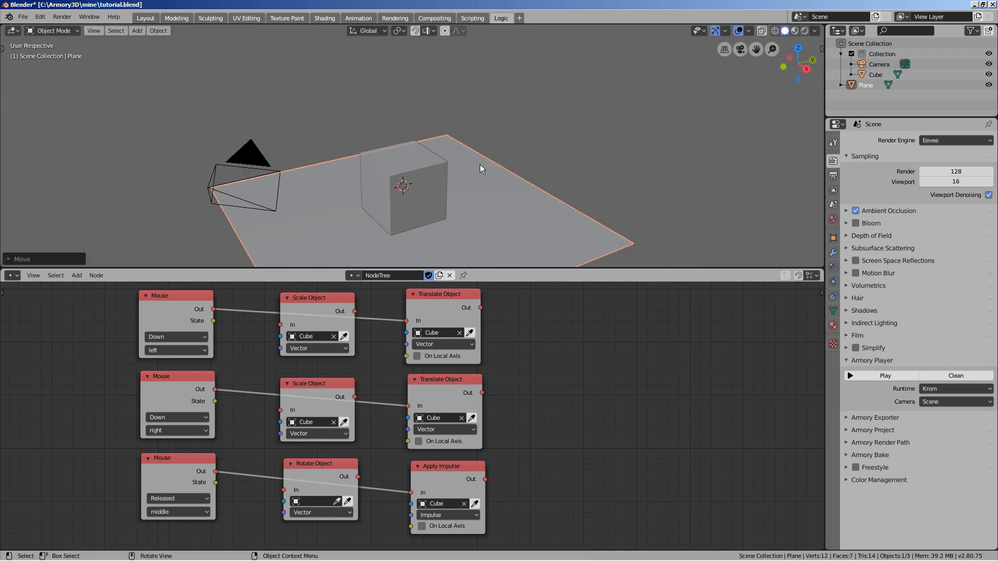
Step: Enable Rigid Body physics on the cube and on the plane
click(401, 172)
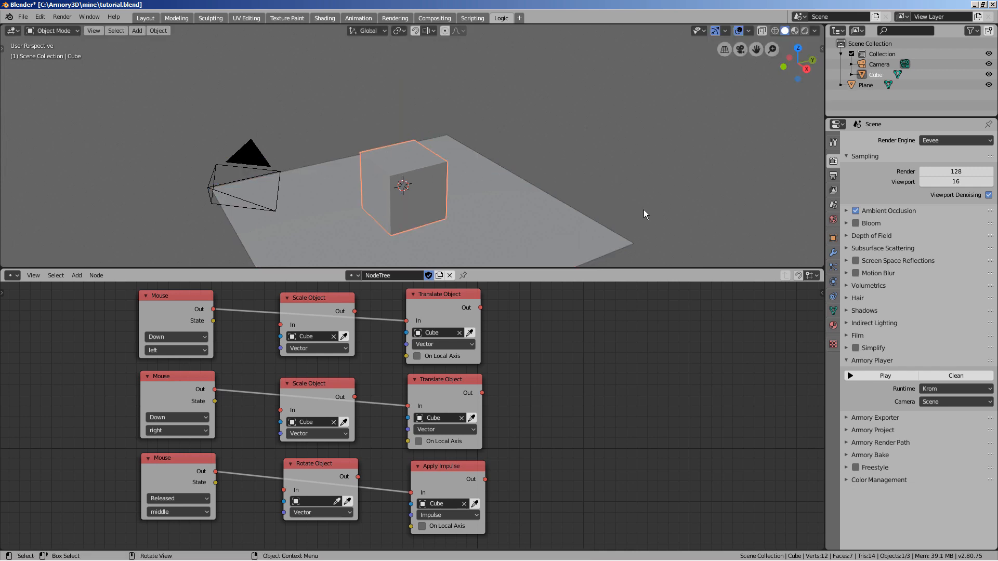
click(834, 296)
click(833, 281)
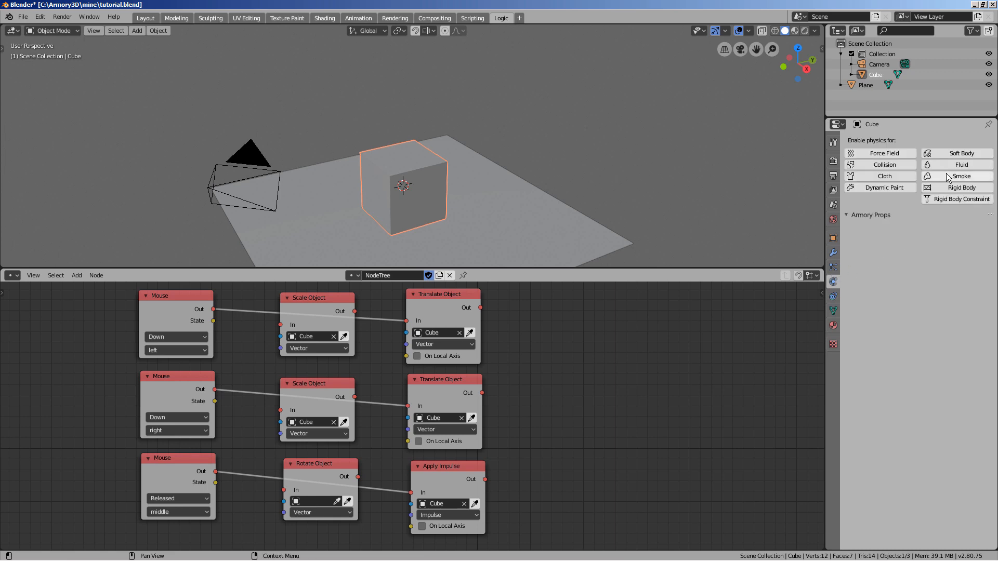
click(954, 187)
click(613, 221)
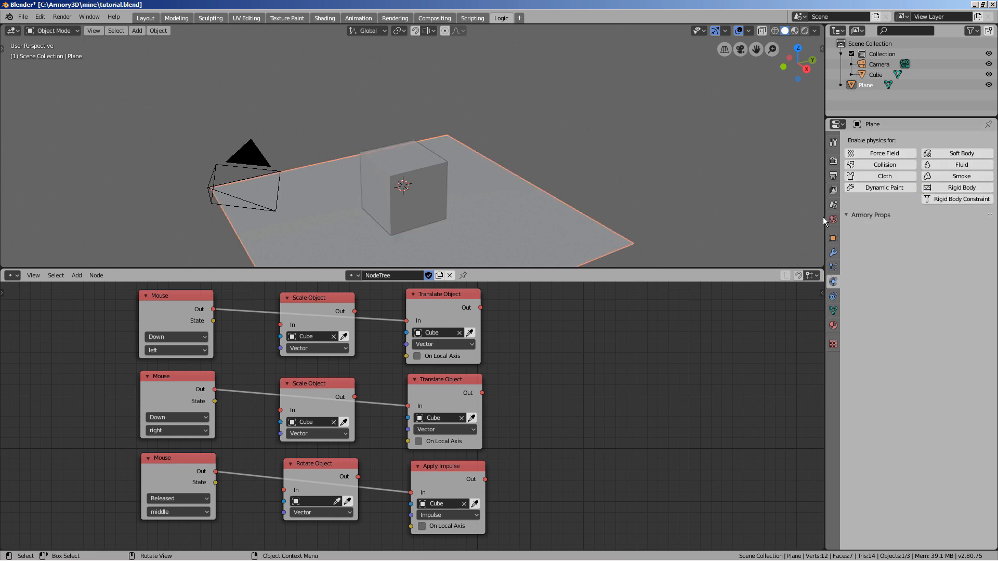
click(945, 189)
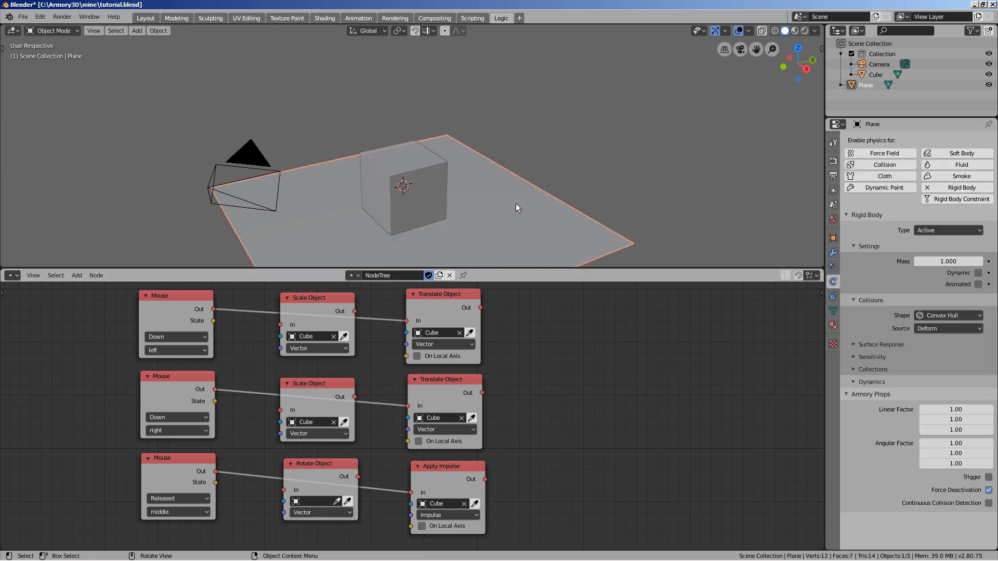
Step: Duplicate the floor plane along the Y axis, leaving a gap between both planes, and save the file
key(shift+d)
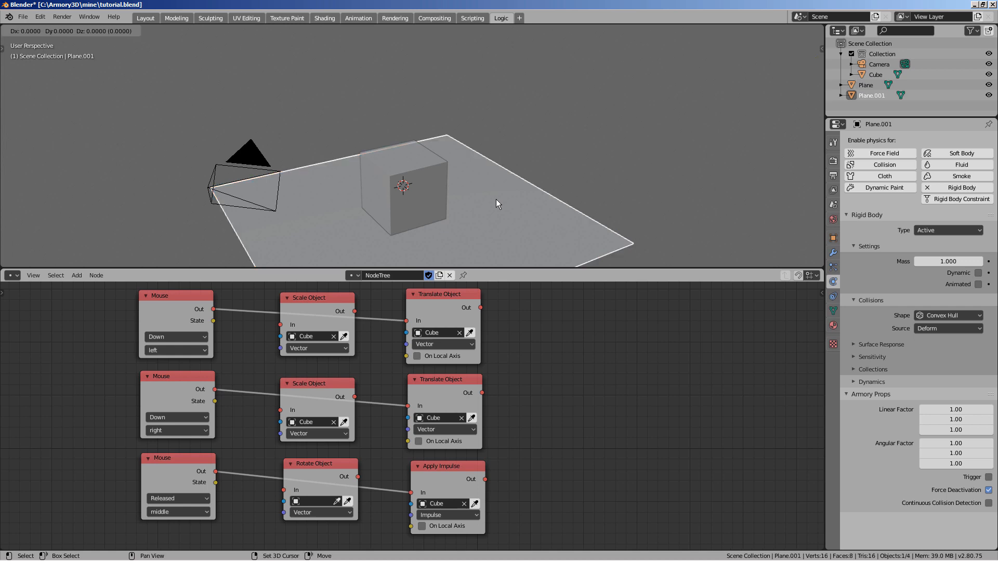
key(y)
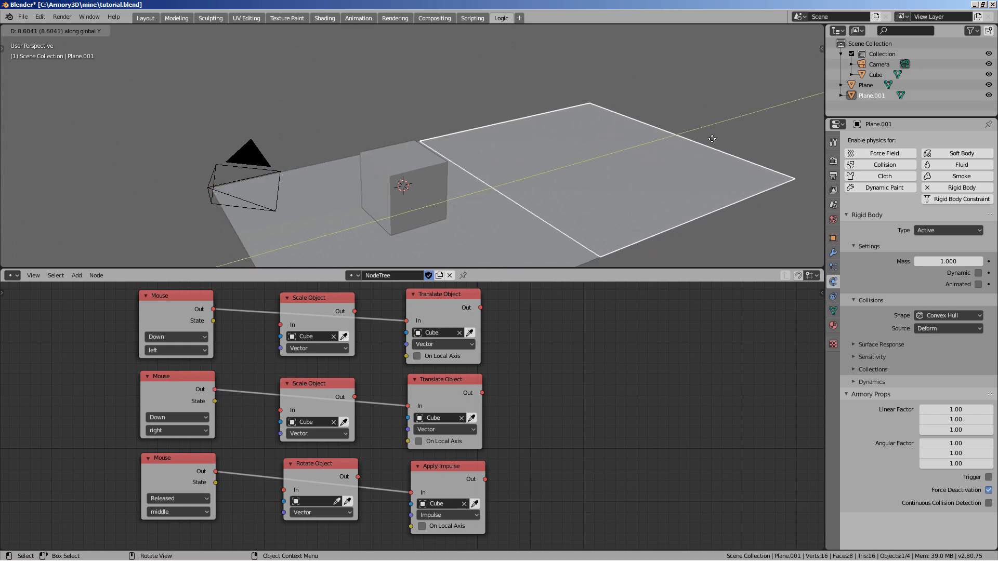
click(774, 121)
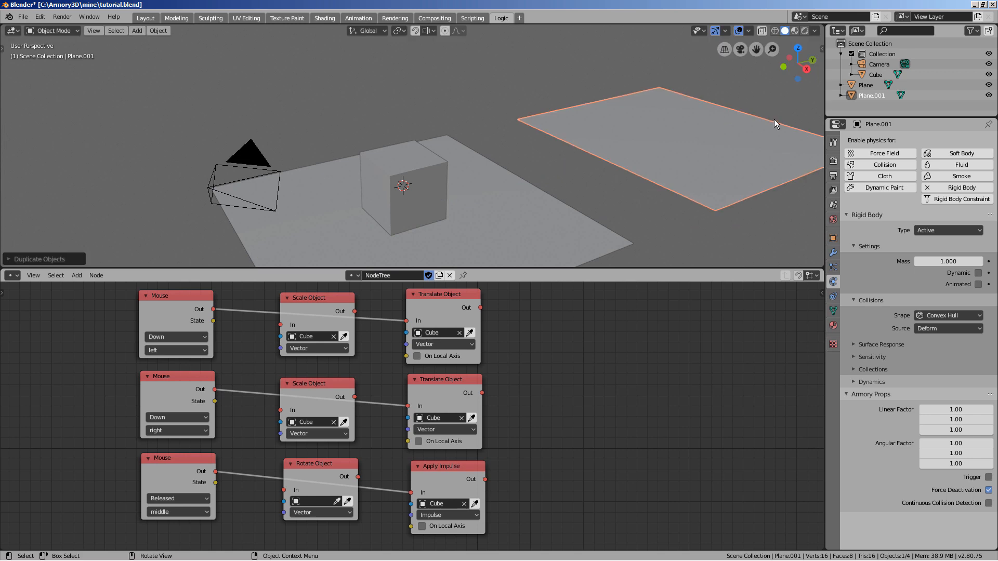
key(ctrl+s)
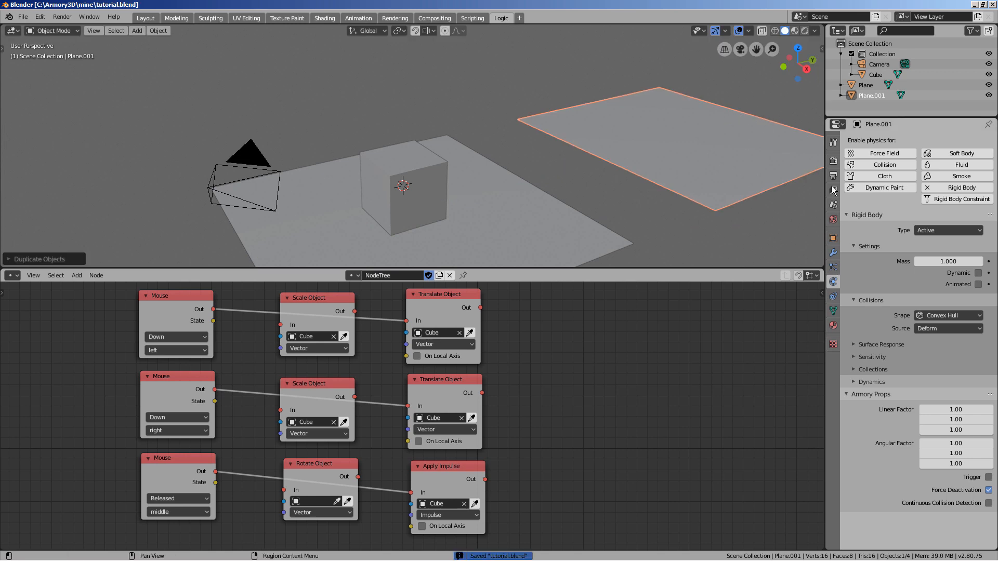
Step: Set the Armory Player camera to Viewport with both planes in view in the Layout workspace, and test-run the project
click(832, 143)
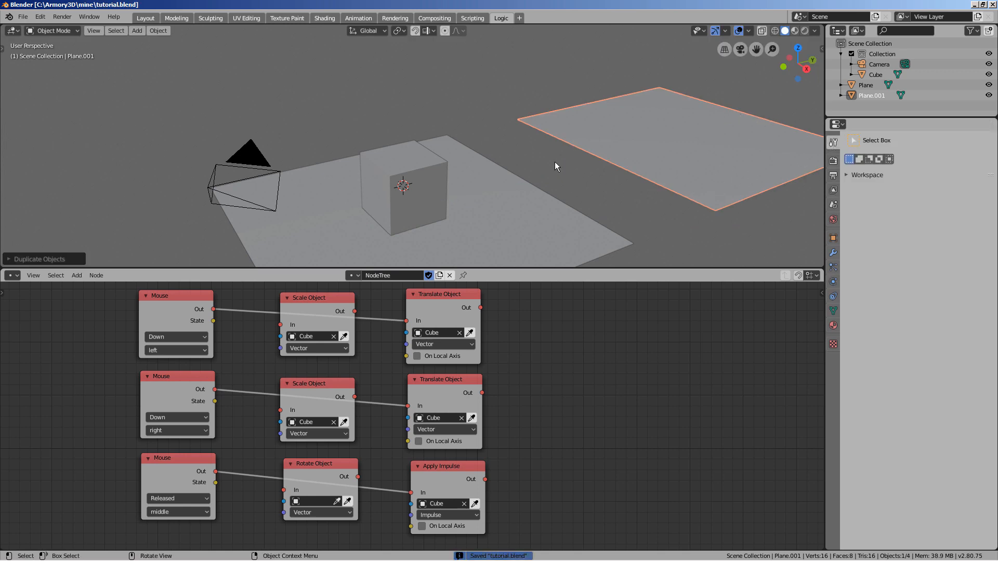
click(145, 18)
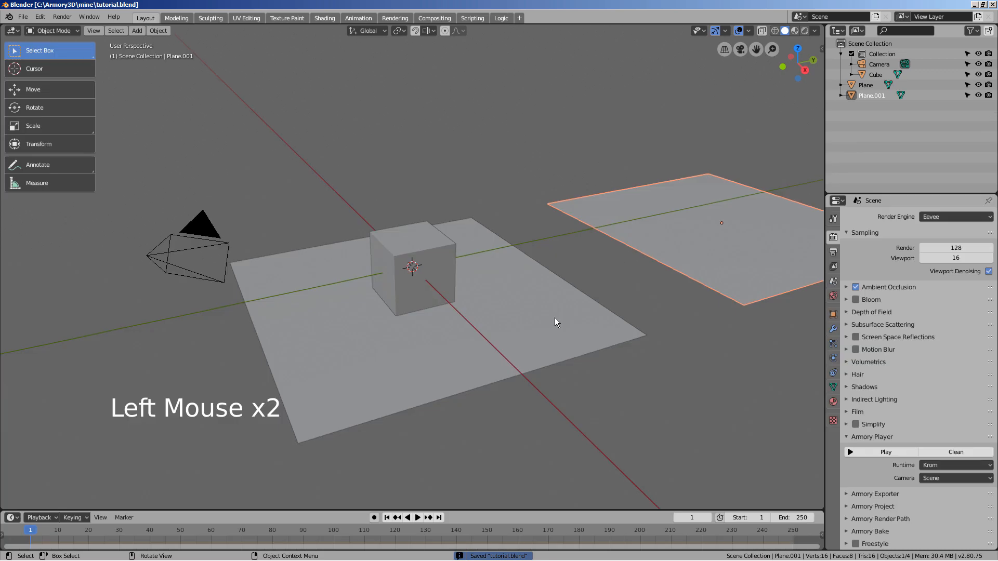
middle_drag(557, 322, 386, 351)
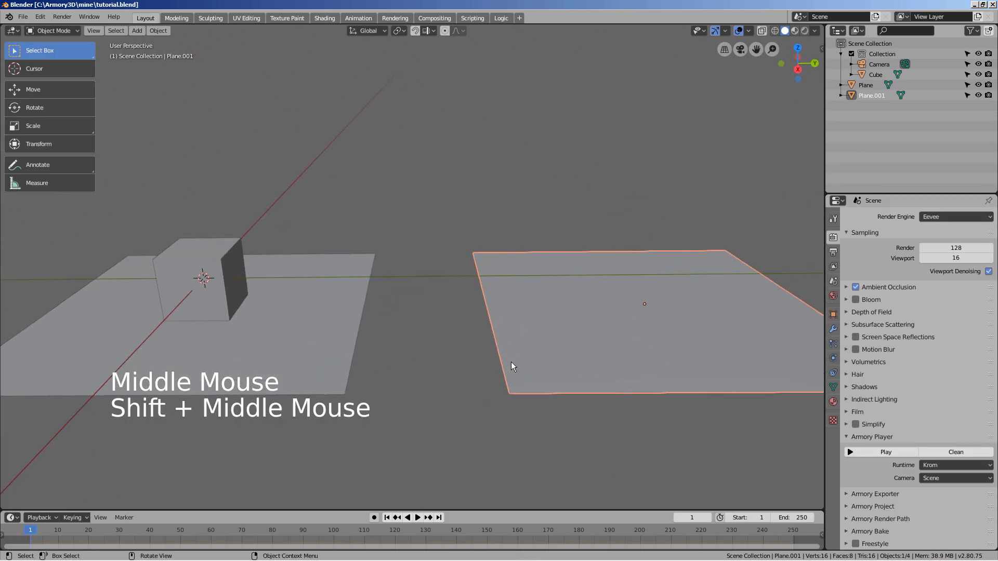
mouse_move(510, 362)
middle_down()
mouse_move(497, 362)
mouse_move(513, 361)
mouse_move(494, 355)
mouse_move(488, 337)
mouse_move(498, 354)
middle_up()
scroll(498, 354, down, 2)
scroll(499, 355, down, 2)
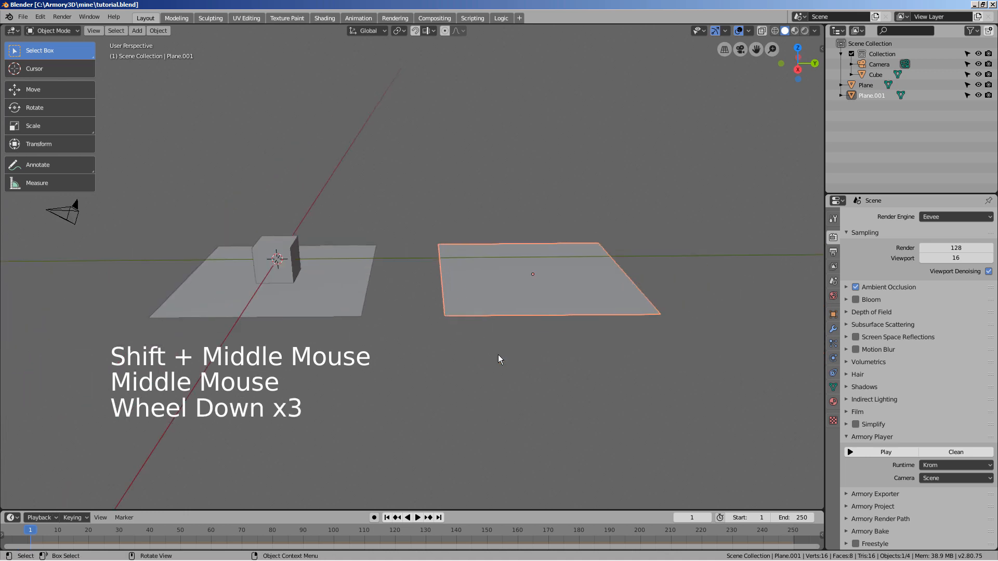
click(945, 477)
click(946, 501)
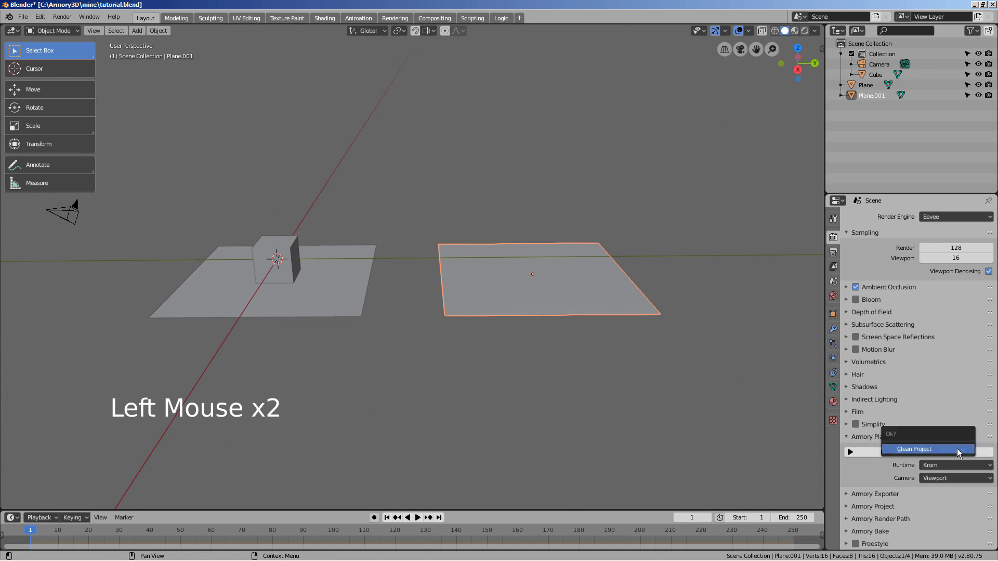
click(869, 451)
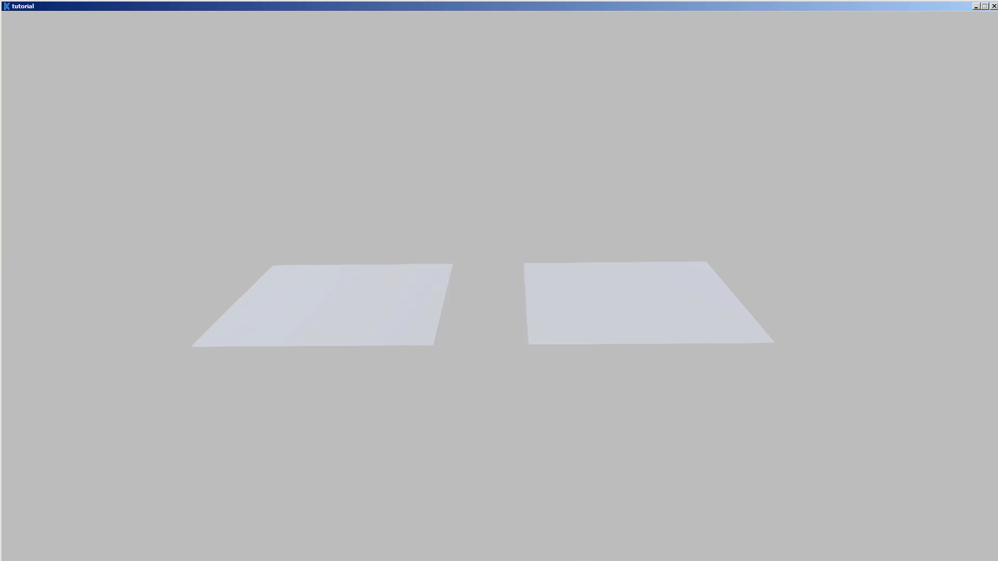
click(994, 6)
Step: Set the Z value of the Apply Impulse node's impulse to 15 and save the file
click(297, 266)
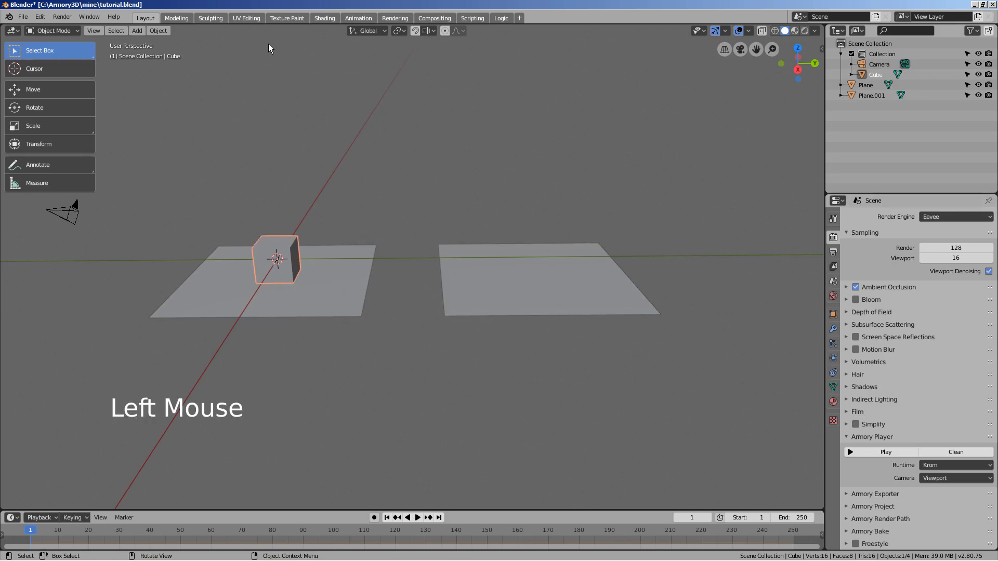
click(499, 18)
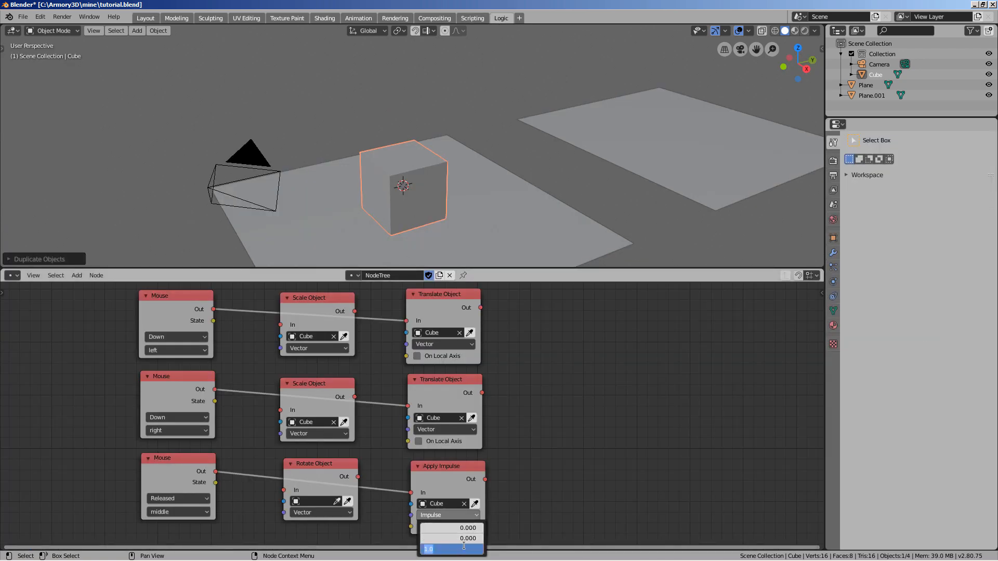
key(ctrl+s)
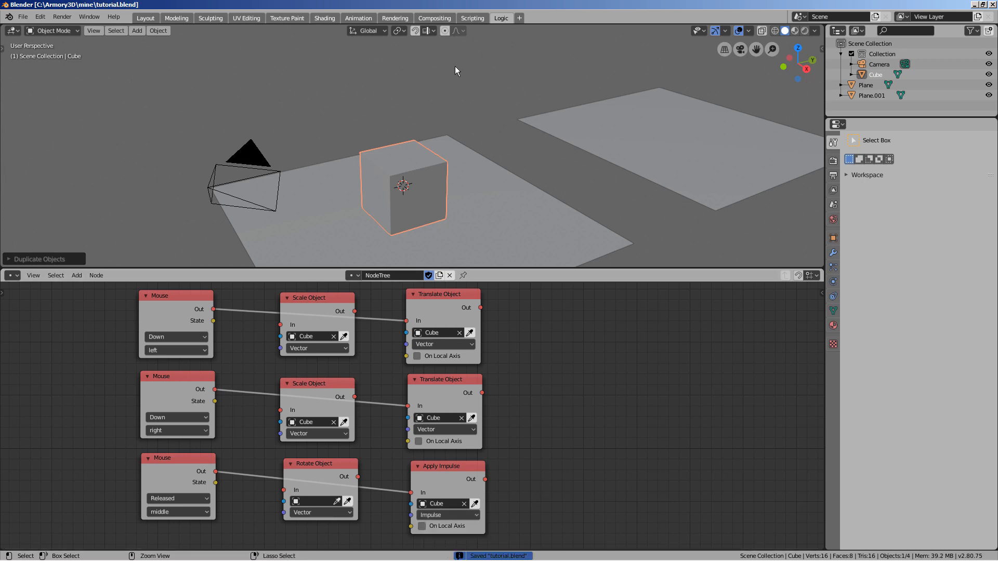
Step: Clean the project, run it in the Armory Player and trigger the cube's impulse to test its strength
click(833, 162)
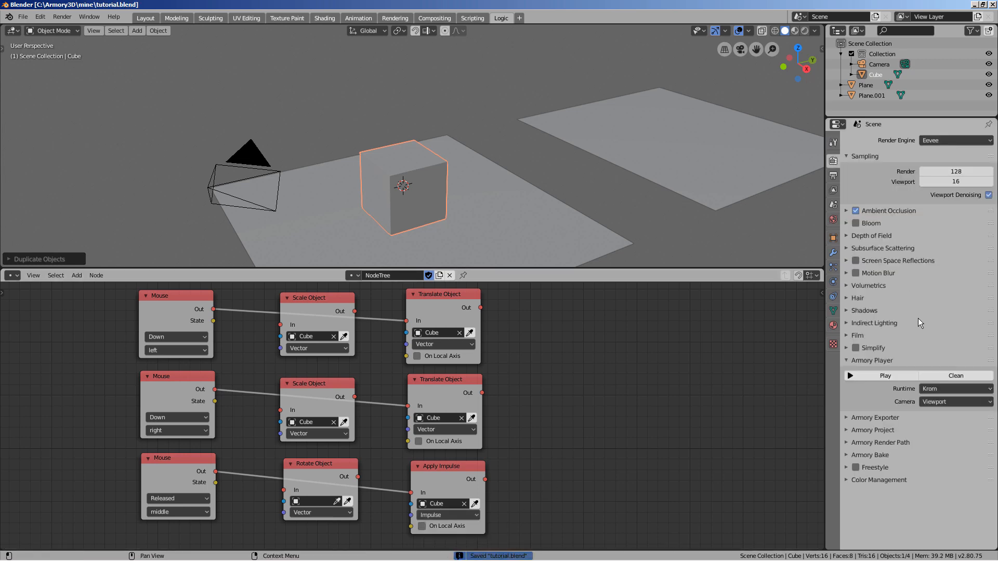
click(943, 376)
click(934, 379)
click(900, 379)
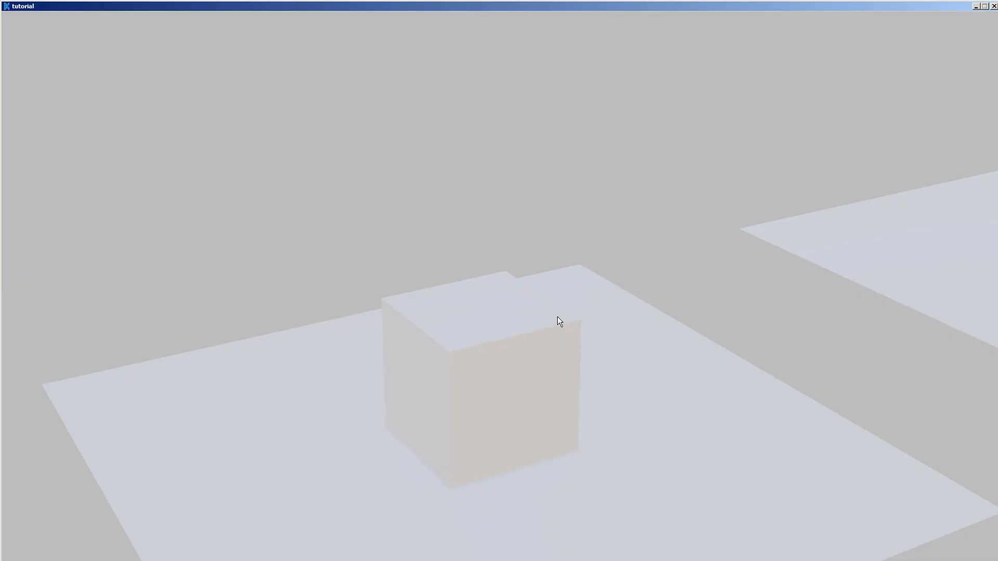
middle_click(557, 316)
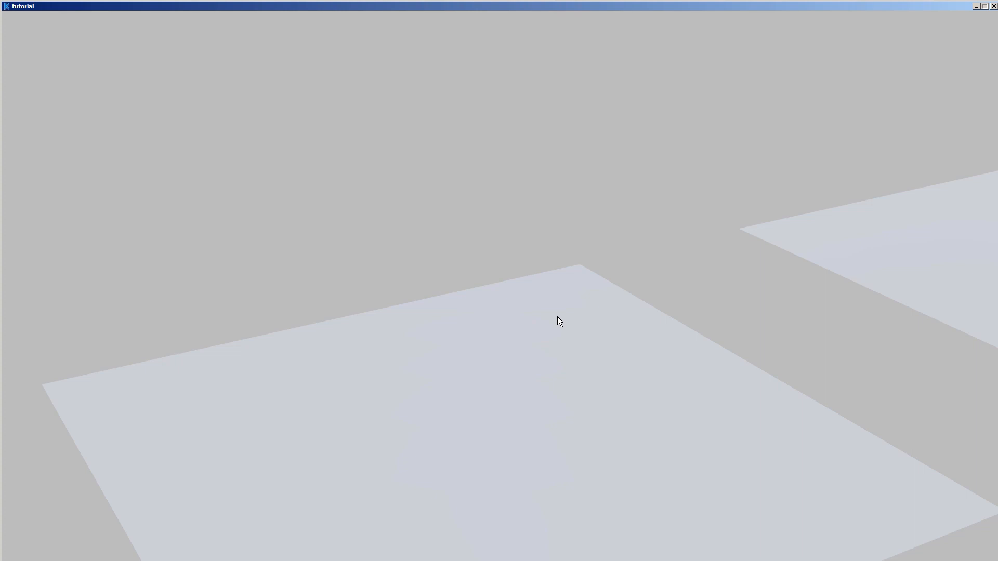
click(994, 5)
Step: Set the Z value of the Apply Impulse node's impulse to 3 and test it in the Armory Player
click(454, 515)
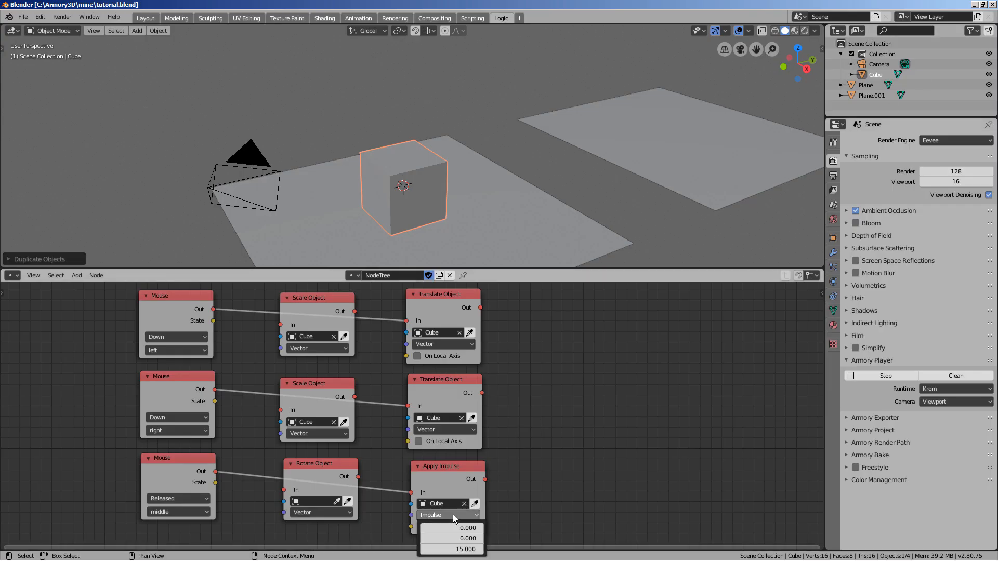
click(450, 550)
text(5)
key(Return)
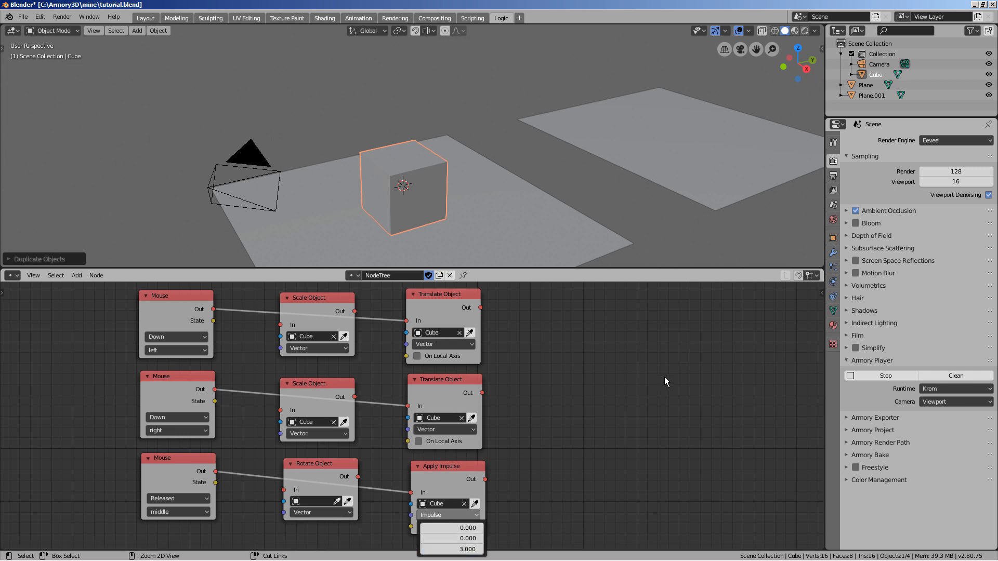
click(900, 376)
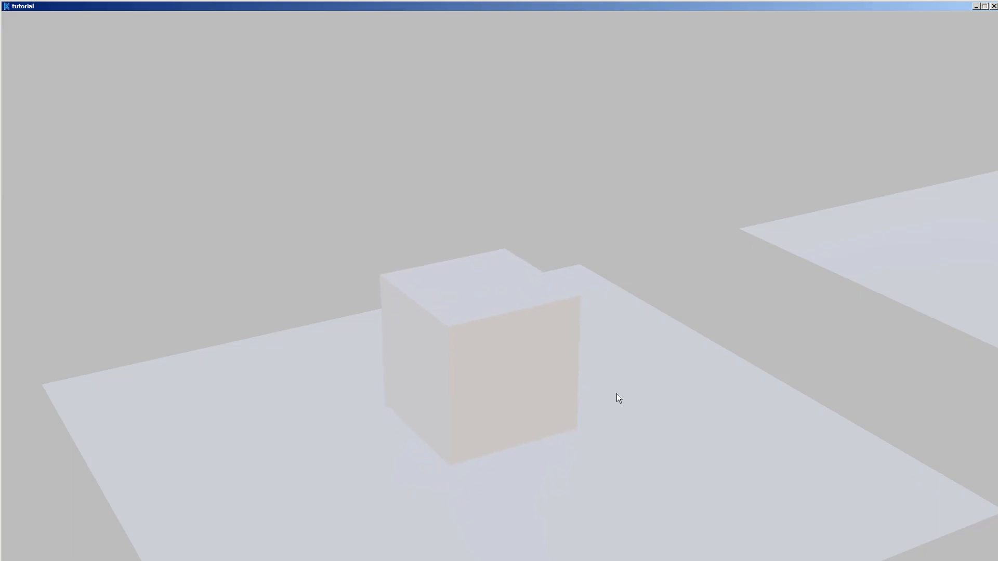
click(994, 6)
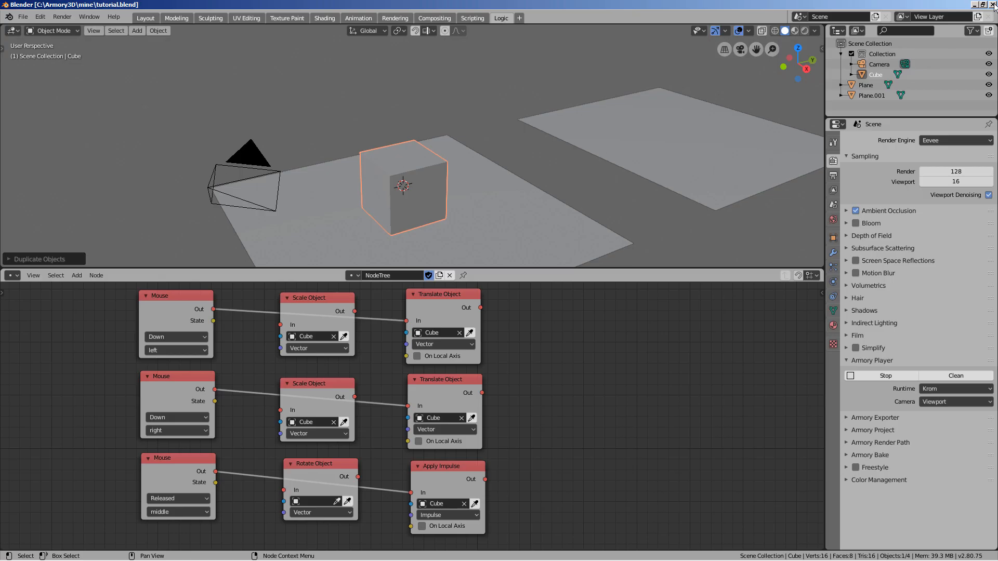
Step: Set the Apply Impulse node's Z value to 8, save the file and run the project to test the jump
click(436, 516)
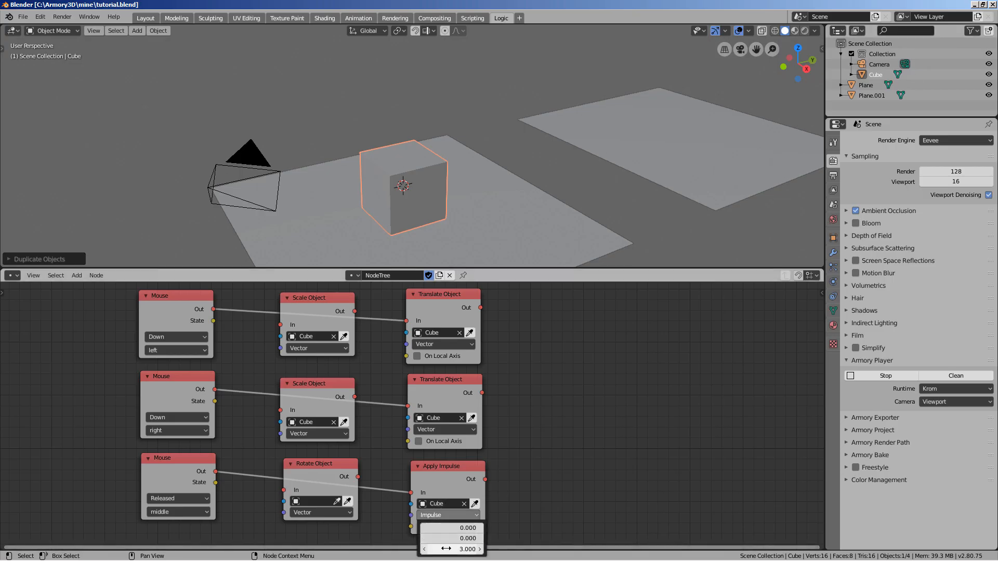
click(447, 550)
text(8)
key(Return)
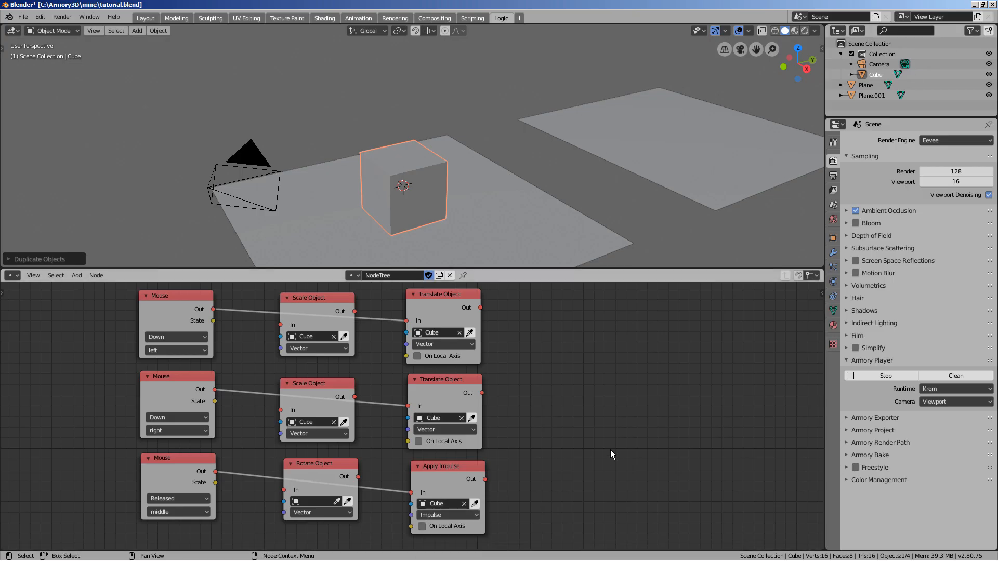
key(ctrl+s)
click(880, 379)
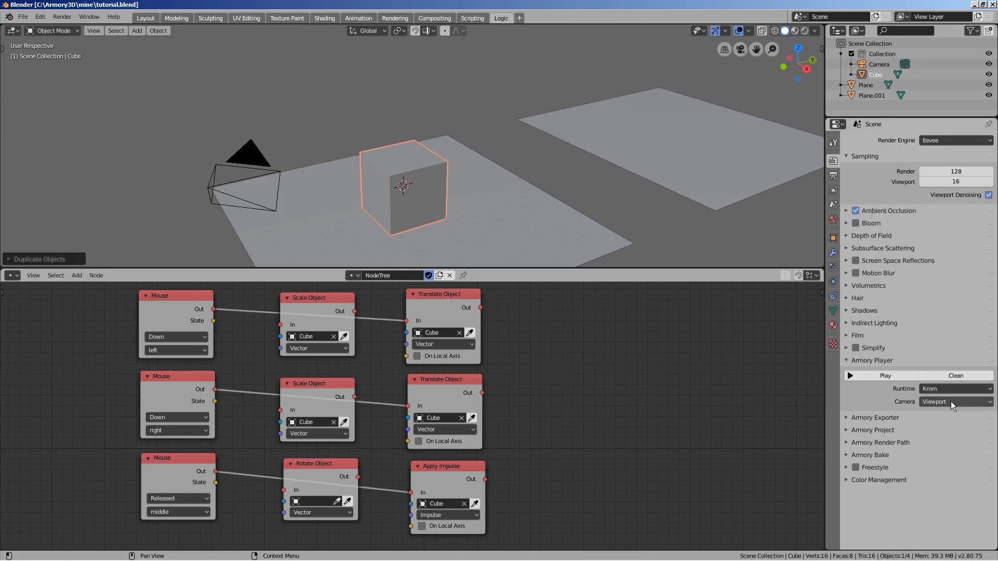
Step: Save the file and test the cube's movement between the two planes from the Layout workspace's view in the Armory Player
click(951, 401)
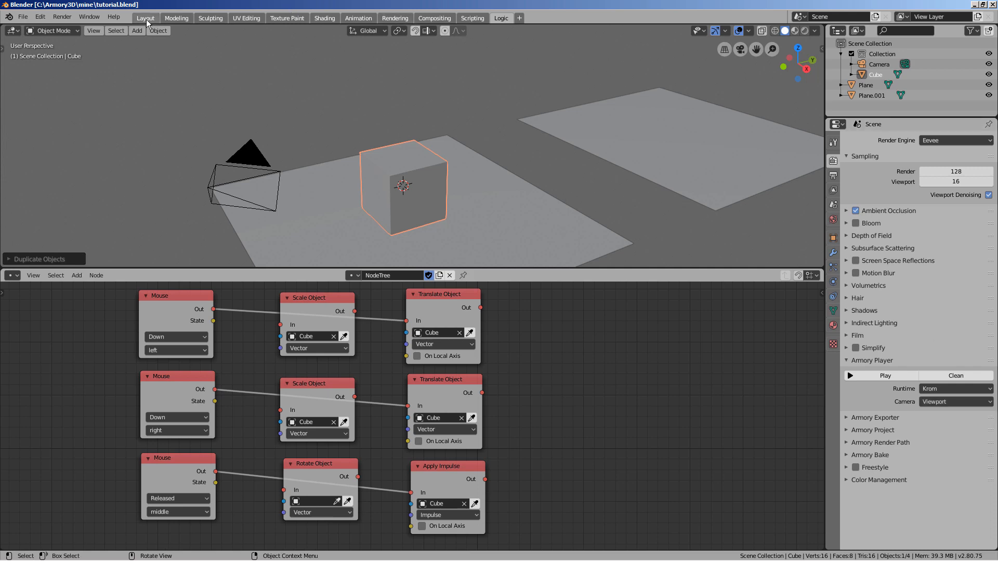
double_click(146, 18)
key(ctrl+s)
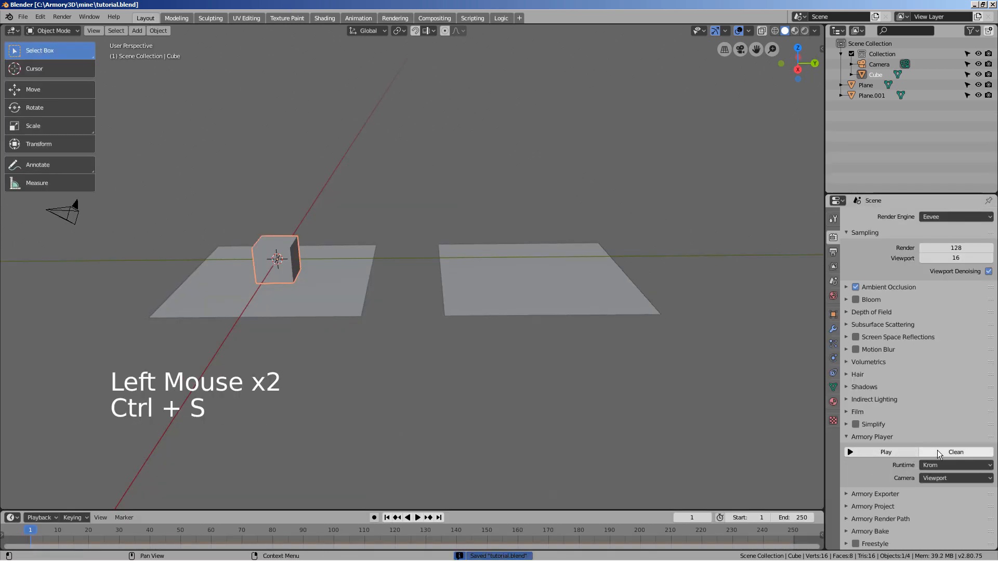
click(912, 450)
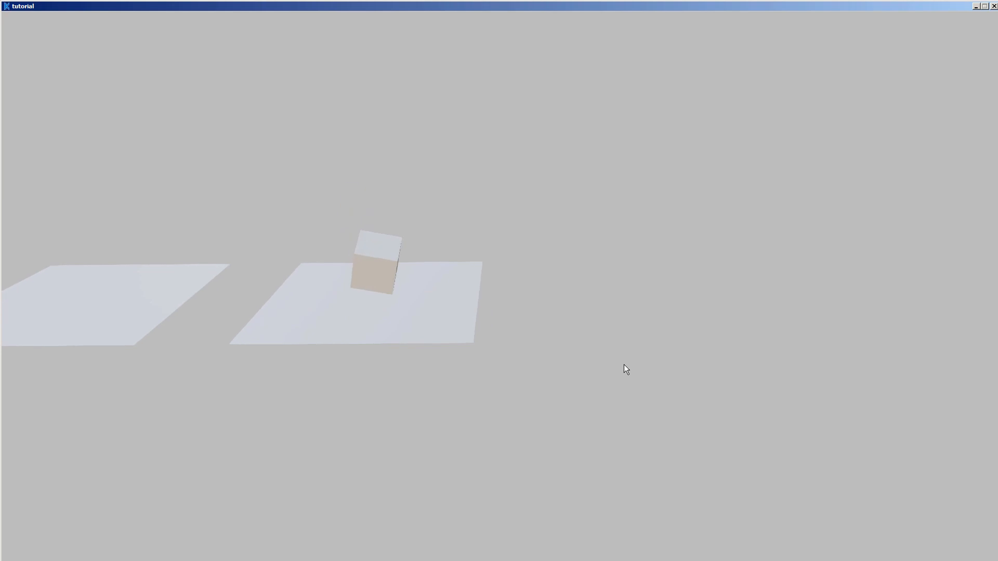
click(994, 6)
Step: Duplicate the second plane along the Y axis as a third platform and raise the copy along Z
click(498, 313)
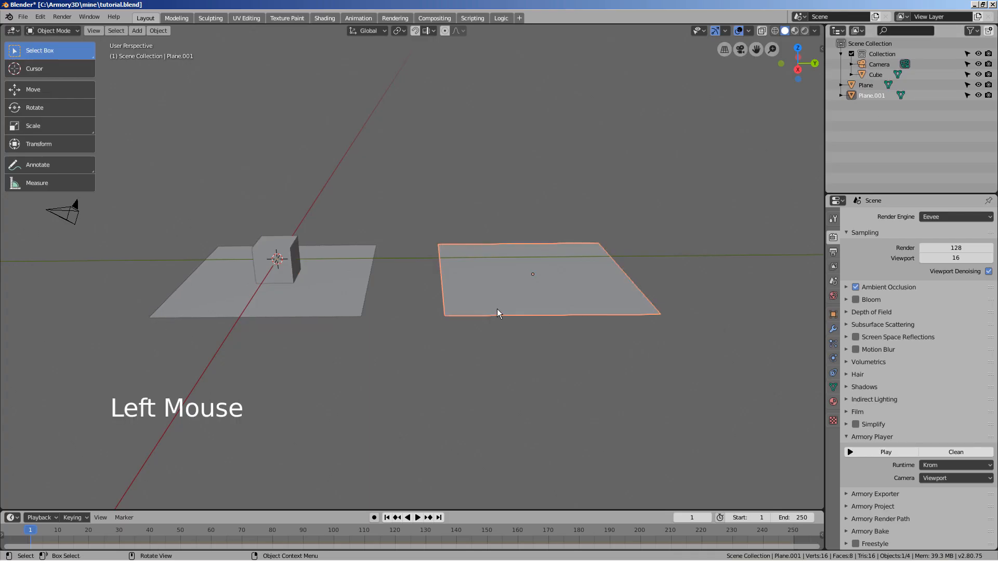
key(shift+d)
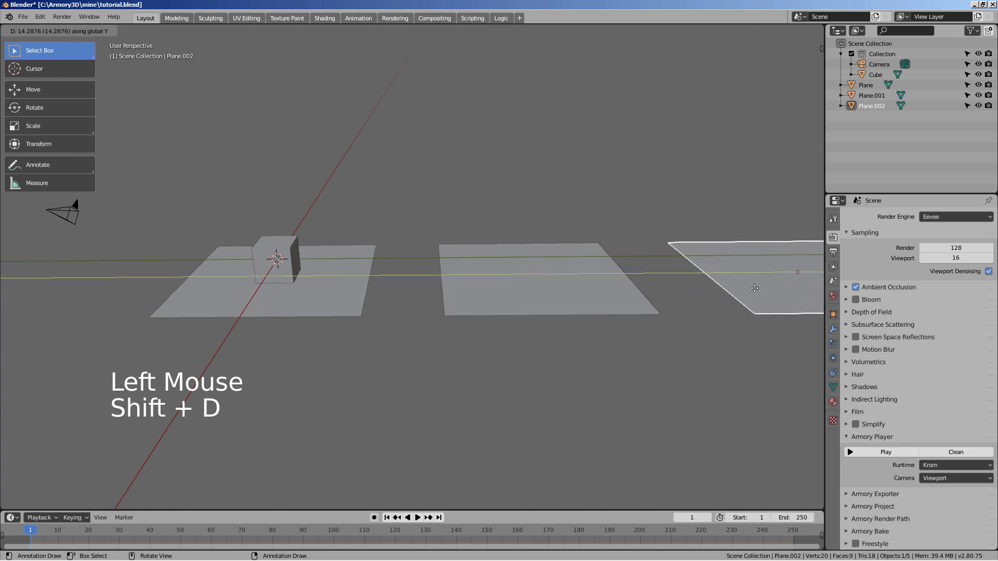
click(747, 290)
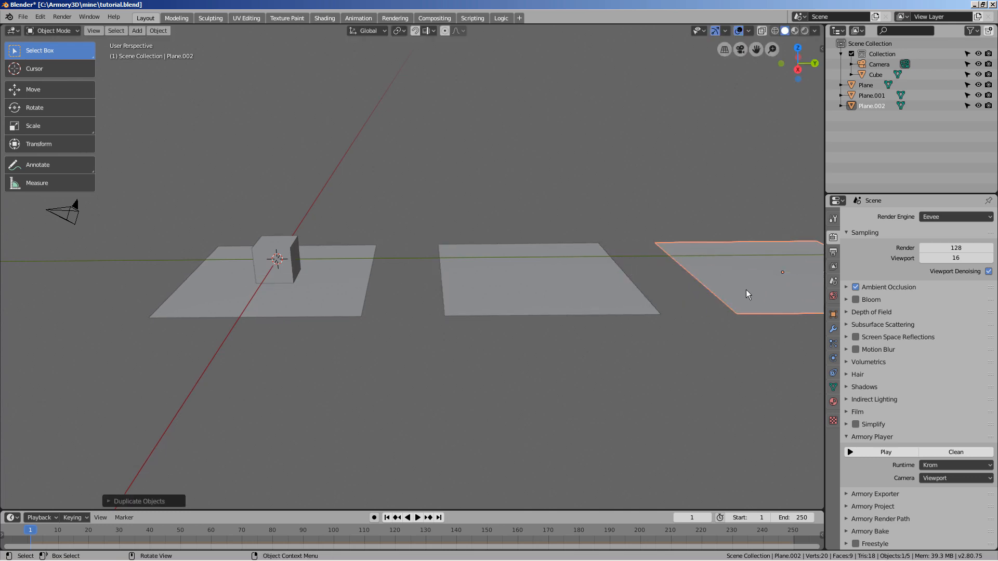
key(g)
key(z)
click(742, 251)
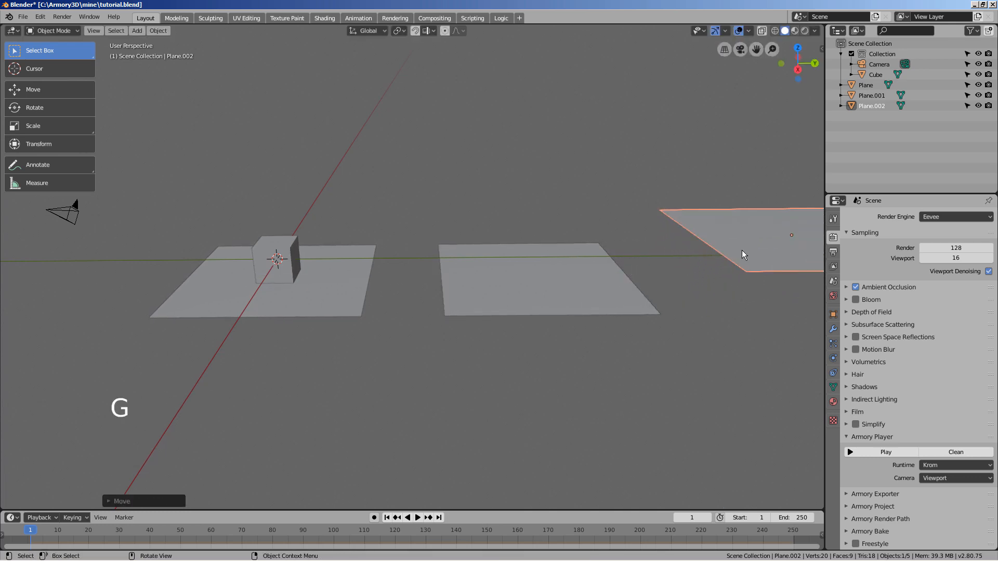
shift+middle_drag(742, 251, 550, 344)
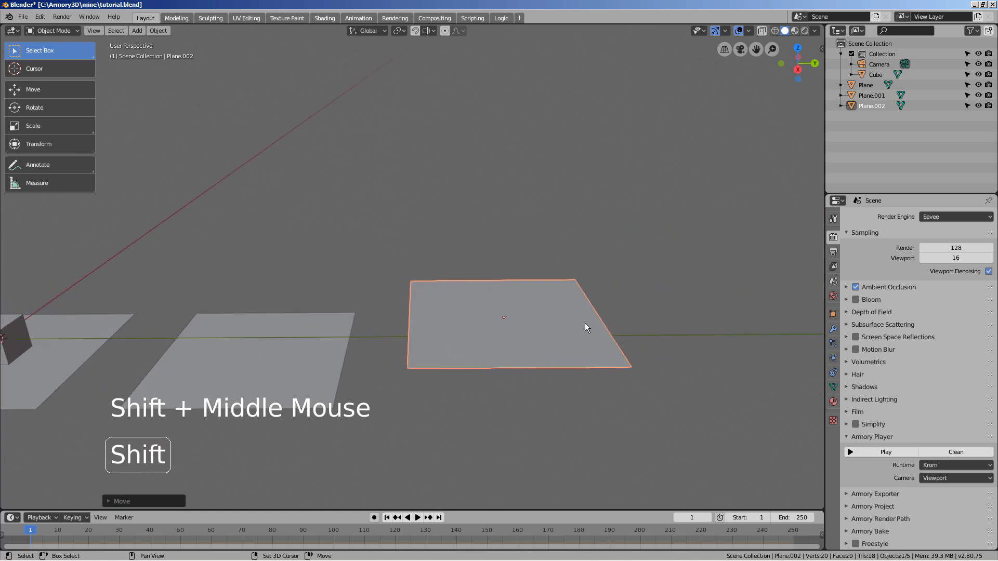
Step: Duplicate the raised third plane farther along Y, lift the copy higher as a fourth platform, and save the file
key(shift+d)
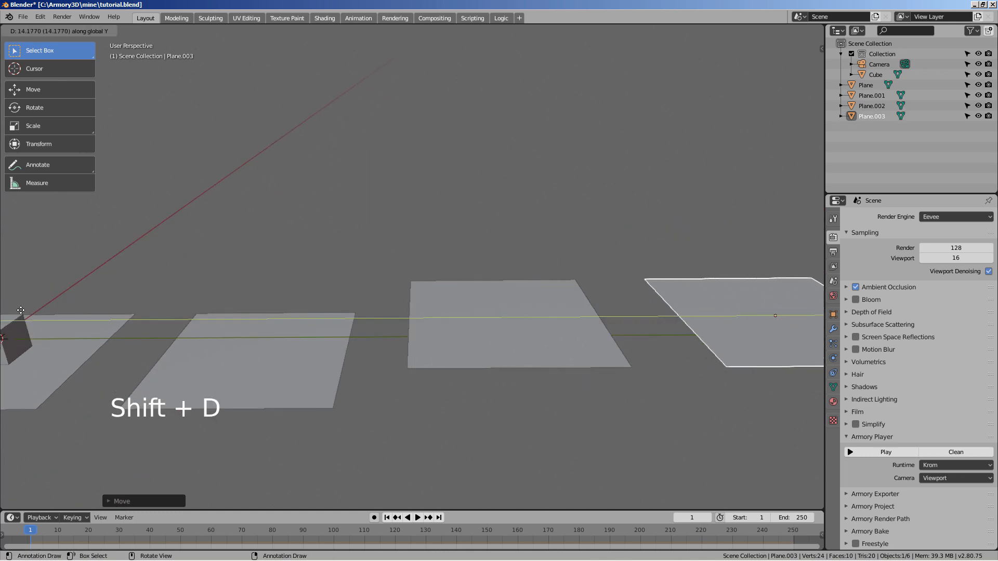
click(14, 315)
key(shift)
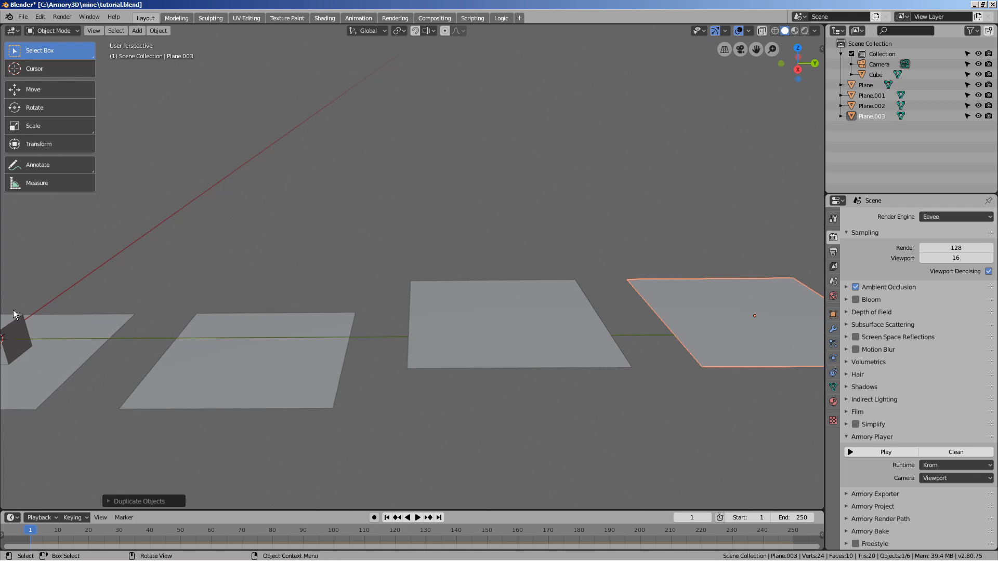
key(g)
click(11, 268)
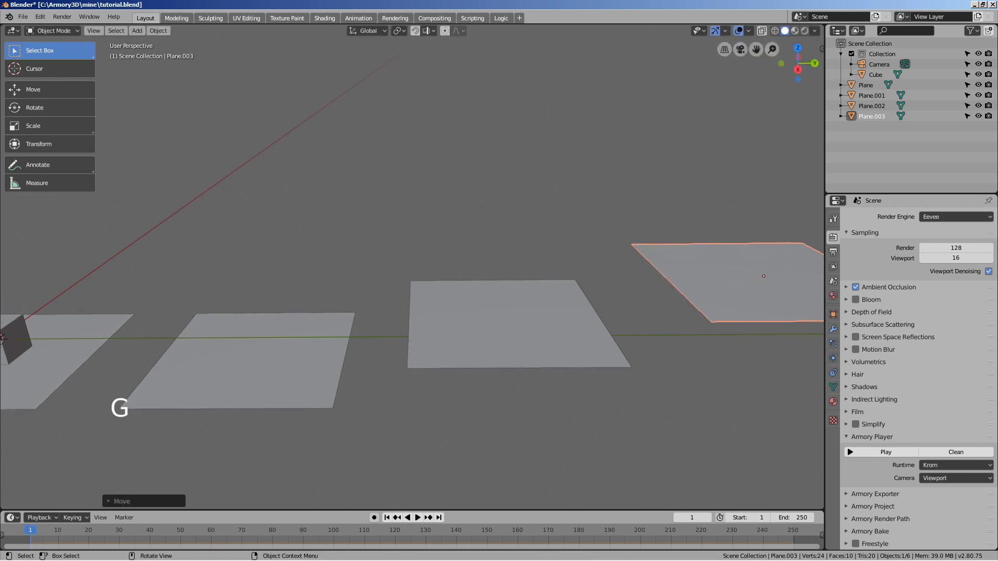
scroll(4, 350, down, 2)
shift+middle_drag(119, 363, 319, 359)
key(ctrl+s)
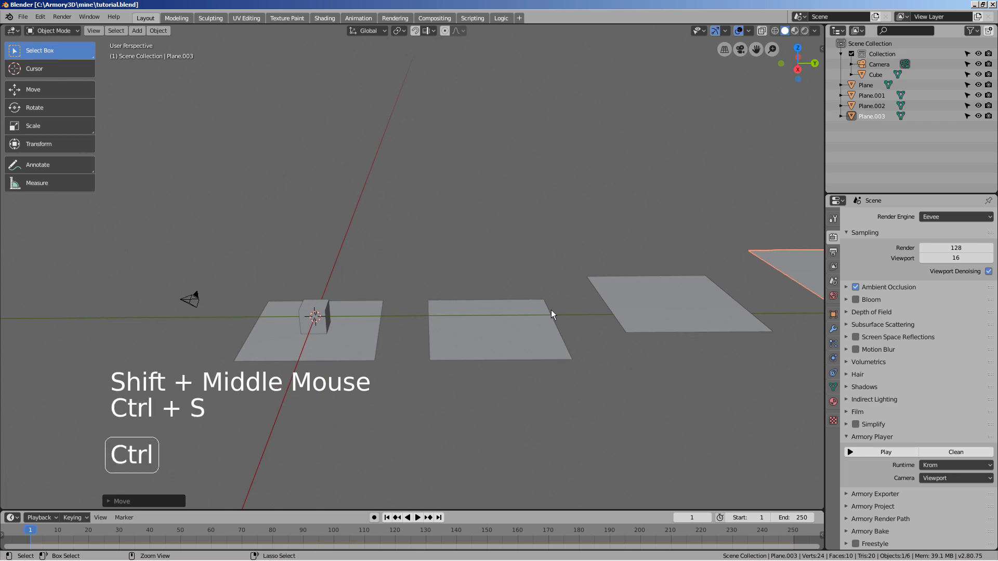
Step: Clean and run the project in the Armory Player to test moving and jumping the cube across the four planes, and return to the Logic workspace
click(948, 449)
click(879, 448)
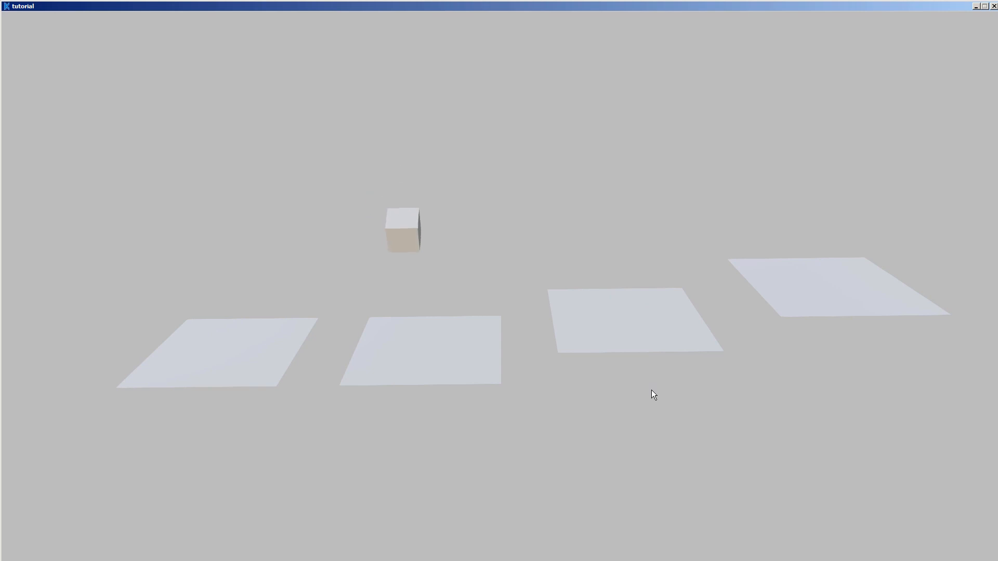
key(Right)
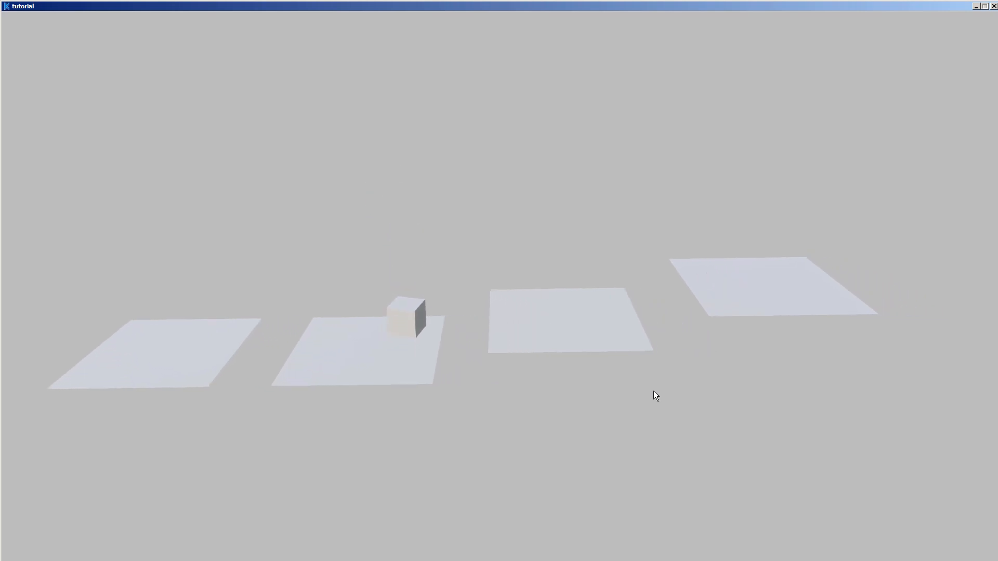
key(space)
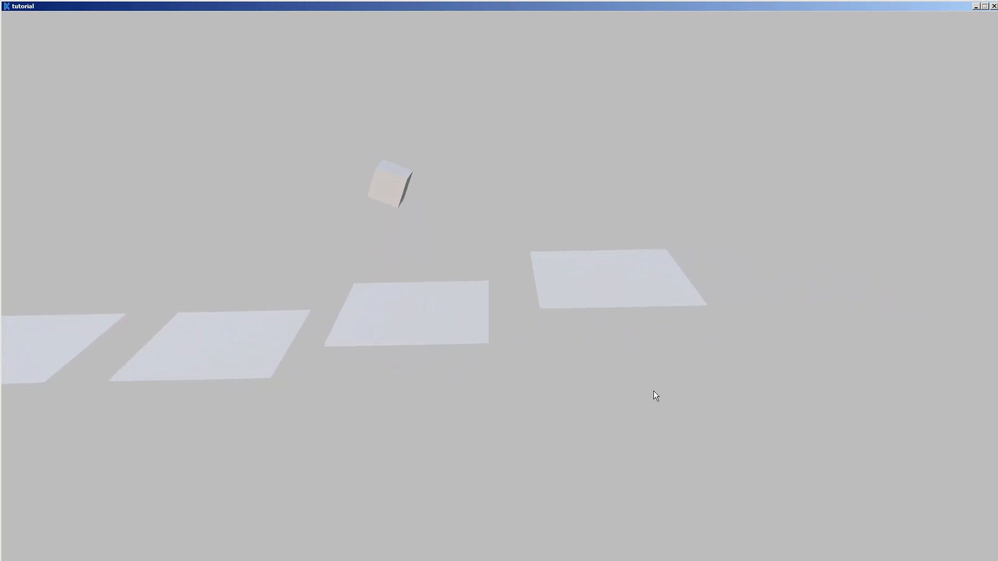
key(space)
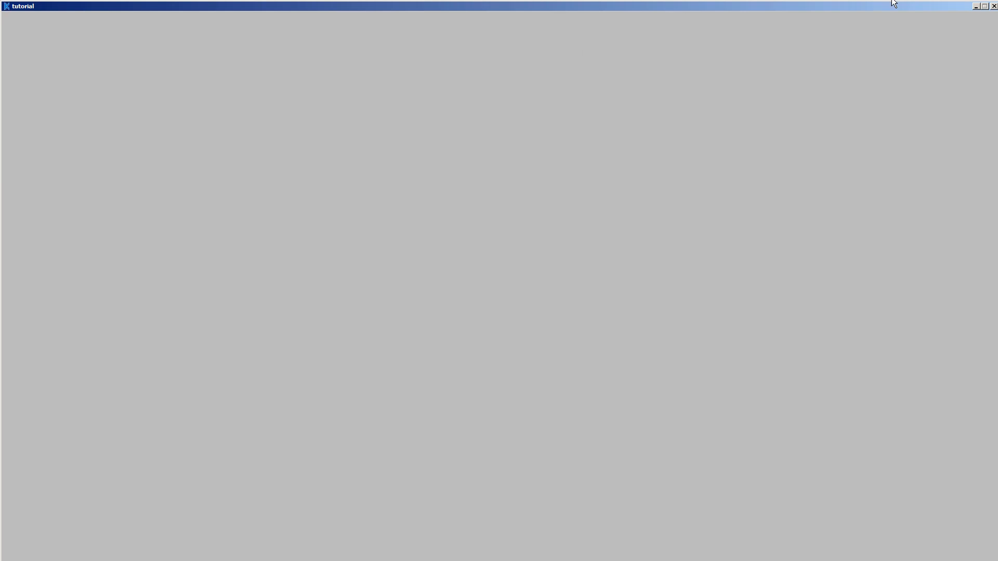
click(994, 6)
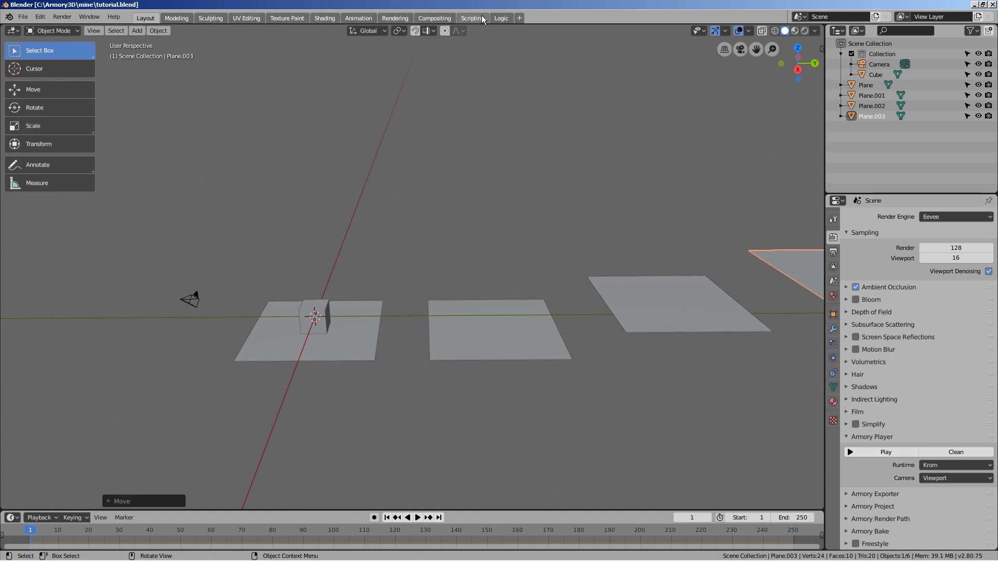
click(501, 18)
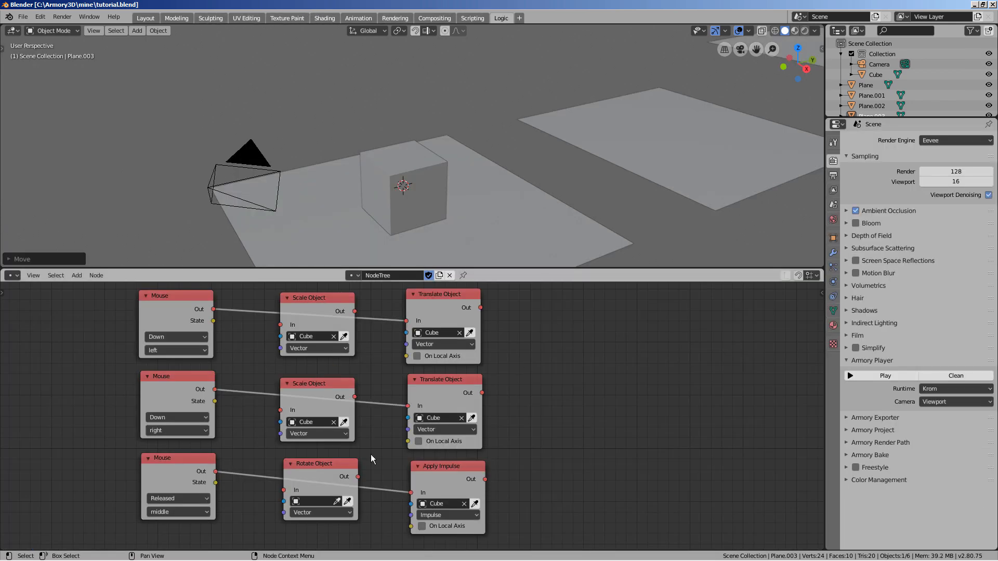